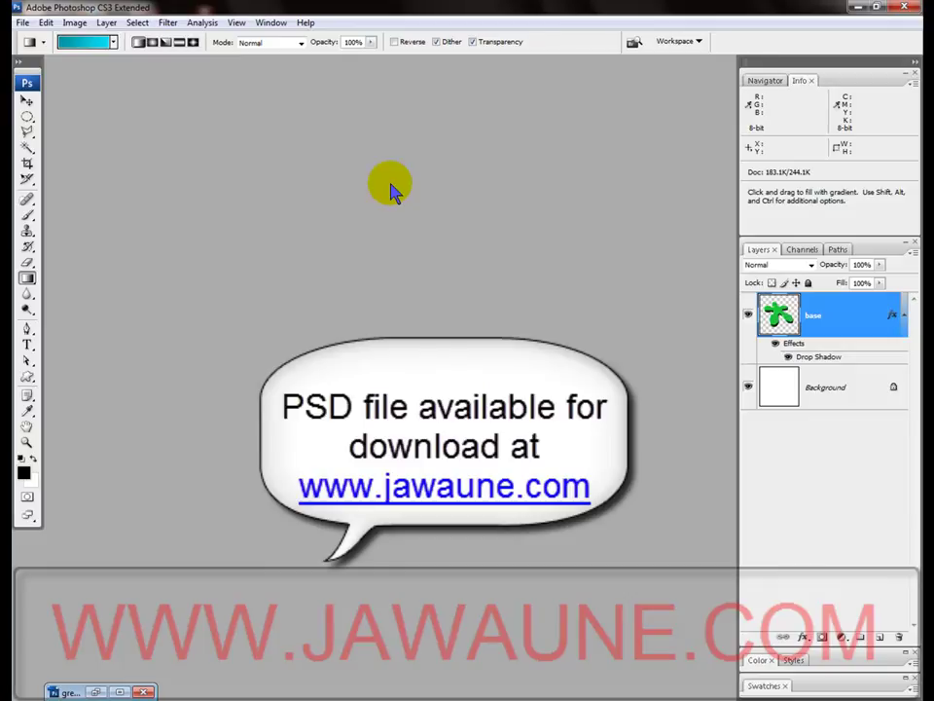
Open the New document dialog for a 250 × 250 px, 72 ppi white document
key("ctrl+n")
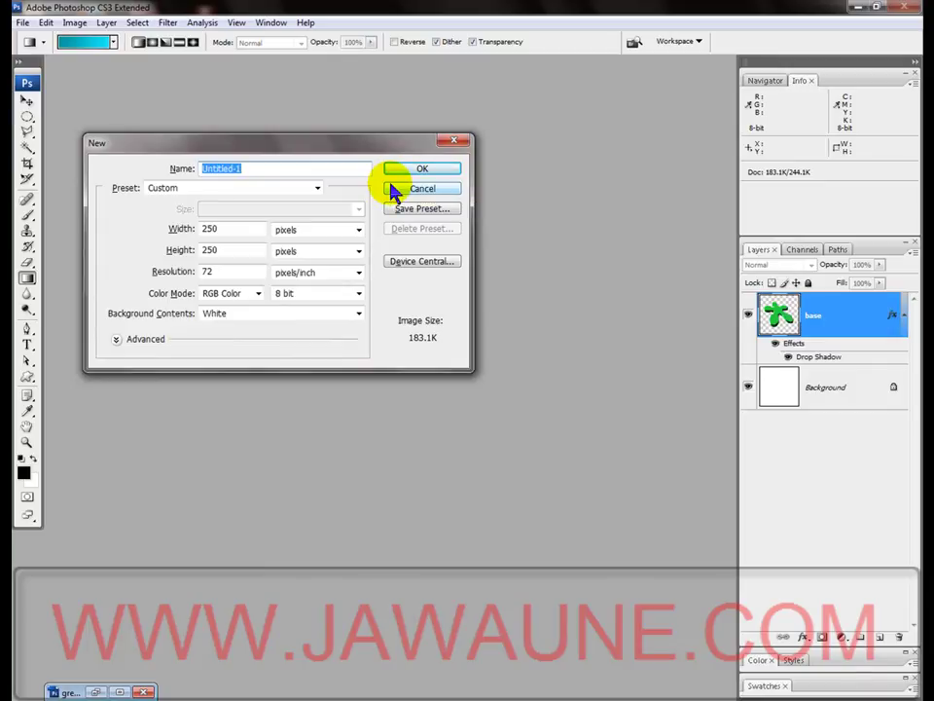
Create the 250 × 250 document, set the foreground to 3d3d3d and fill the background with it
key("Return")
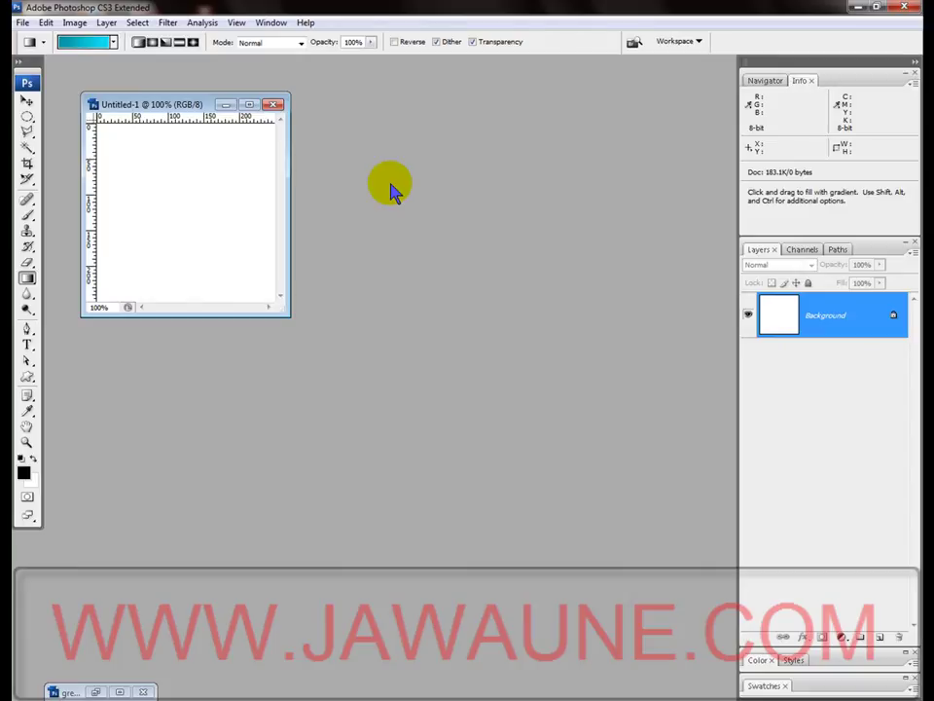
left_click(23, 474)
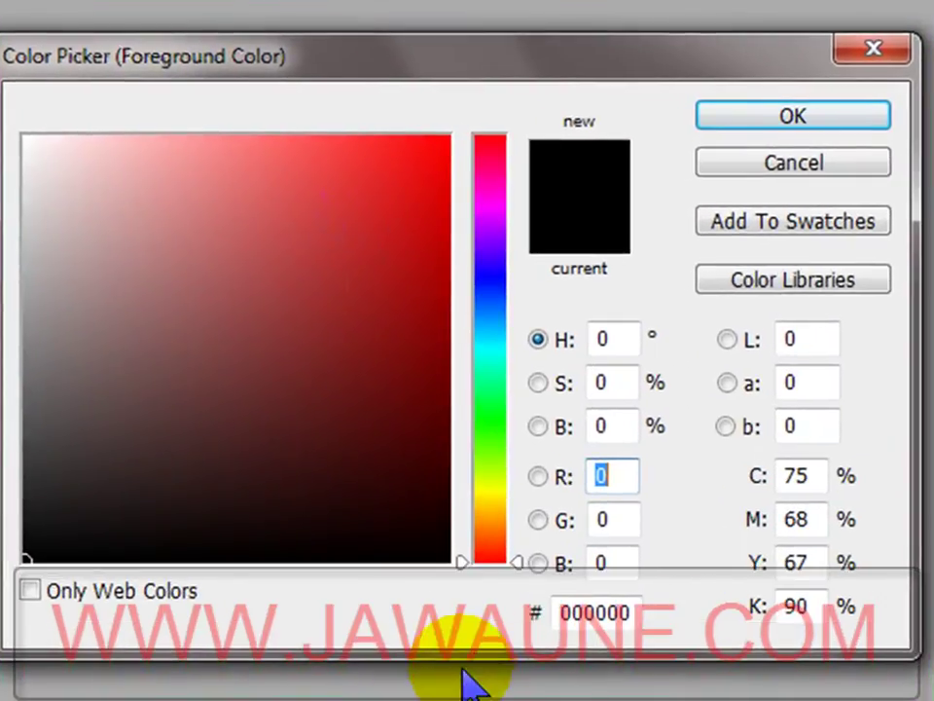
left_click(600, 612)
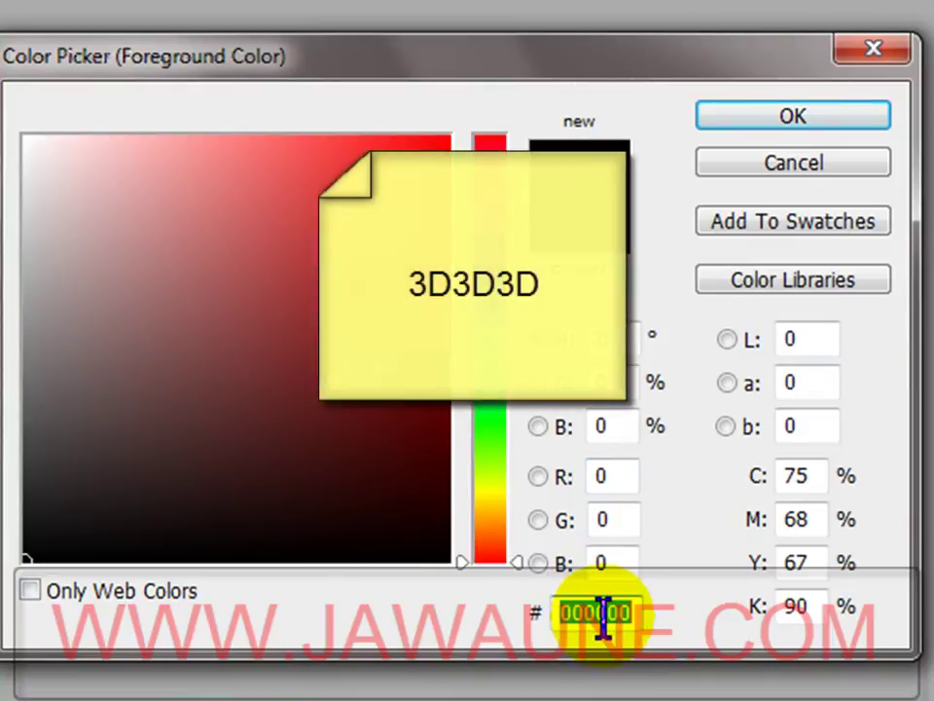
type("3d")
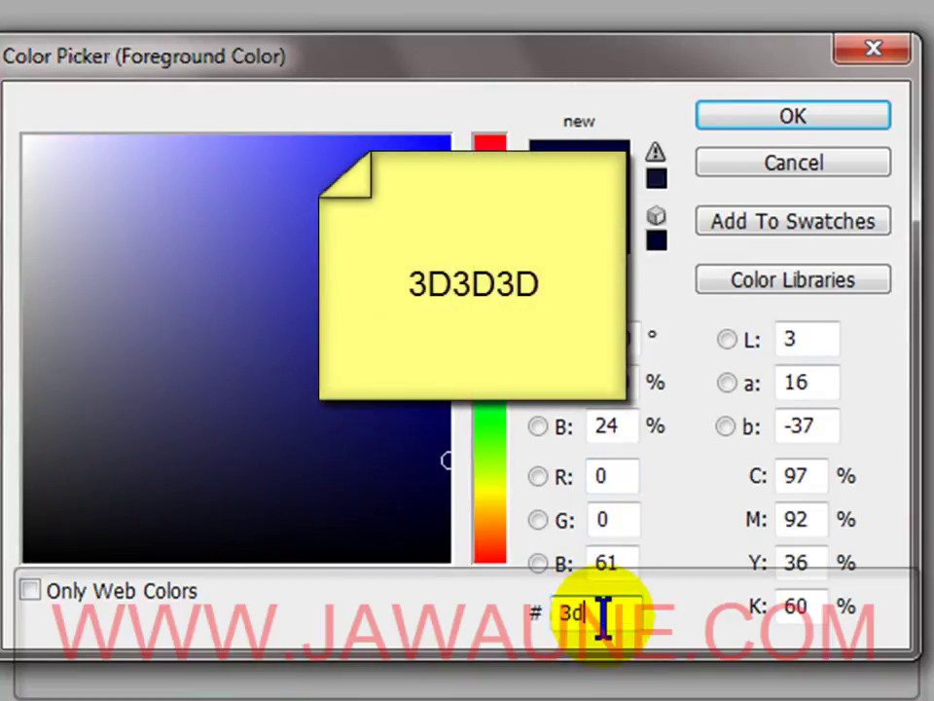
type("3d3d")
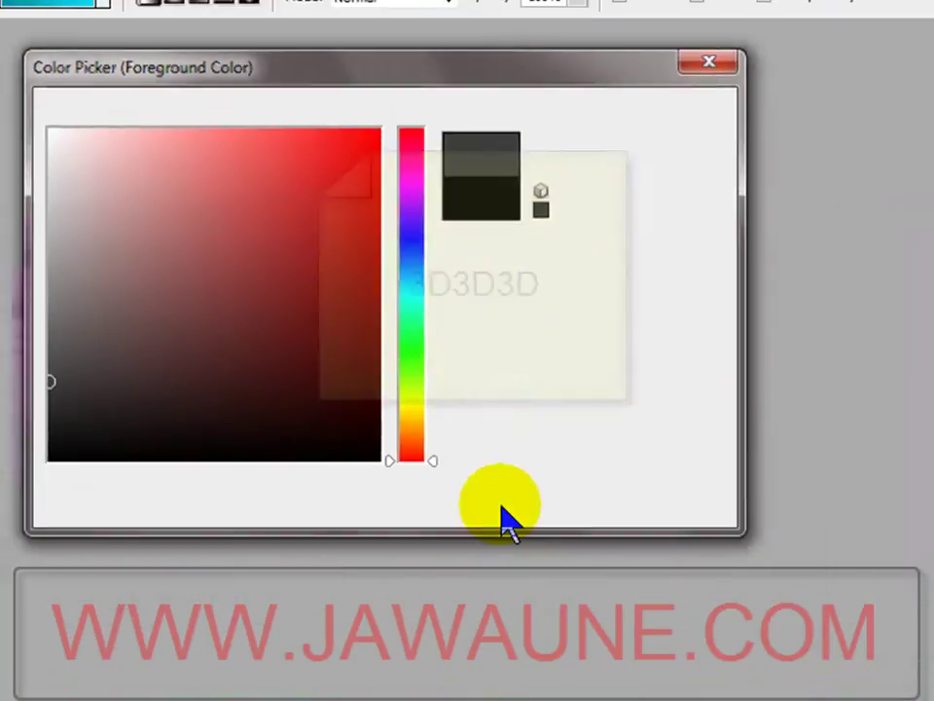
key("Return")
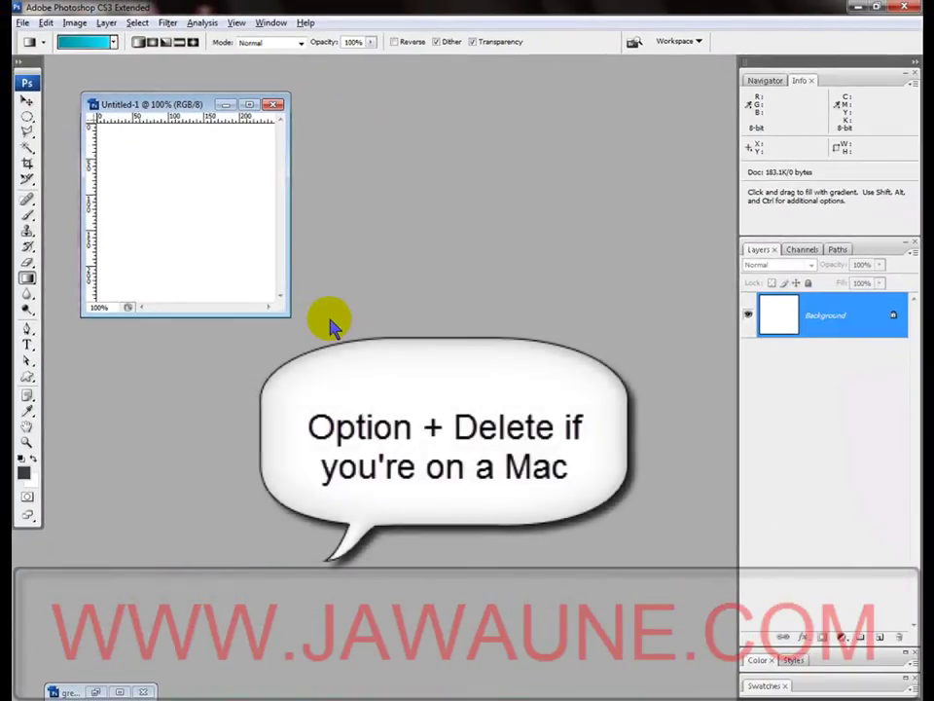
key("alt+BackSpace")
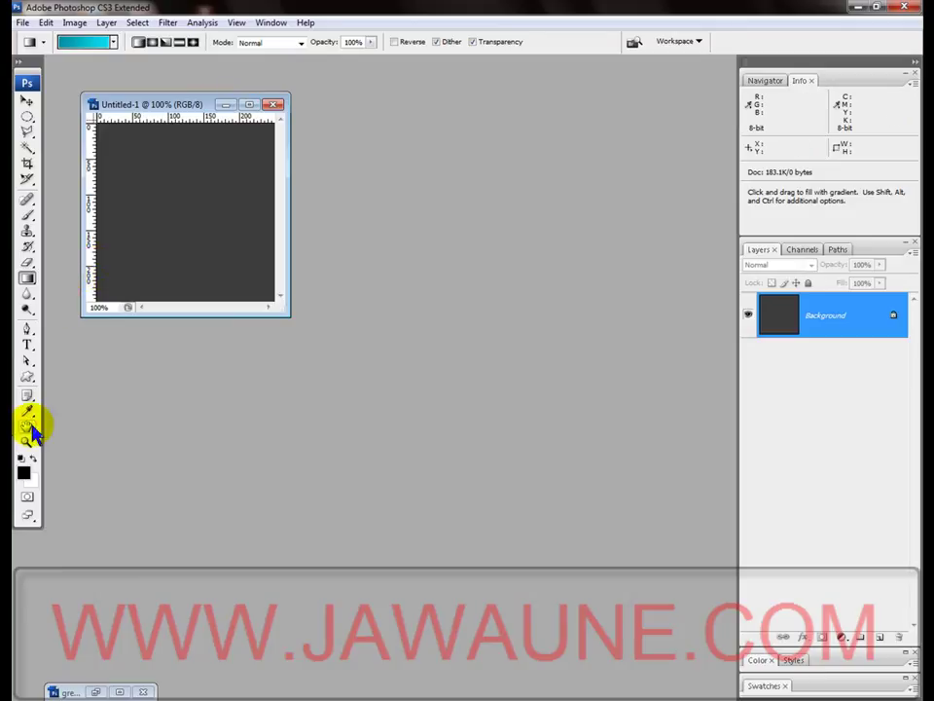
Draw a large black five-petal splat across the canvas with the Custom Shape tool
left_click(29, 376)
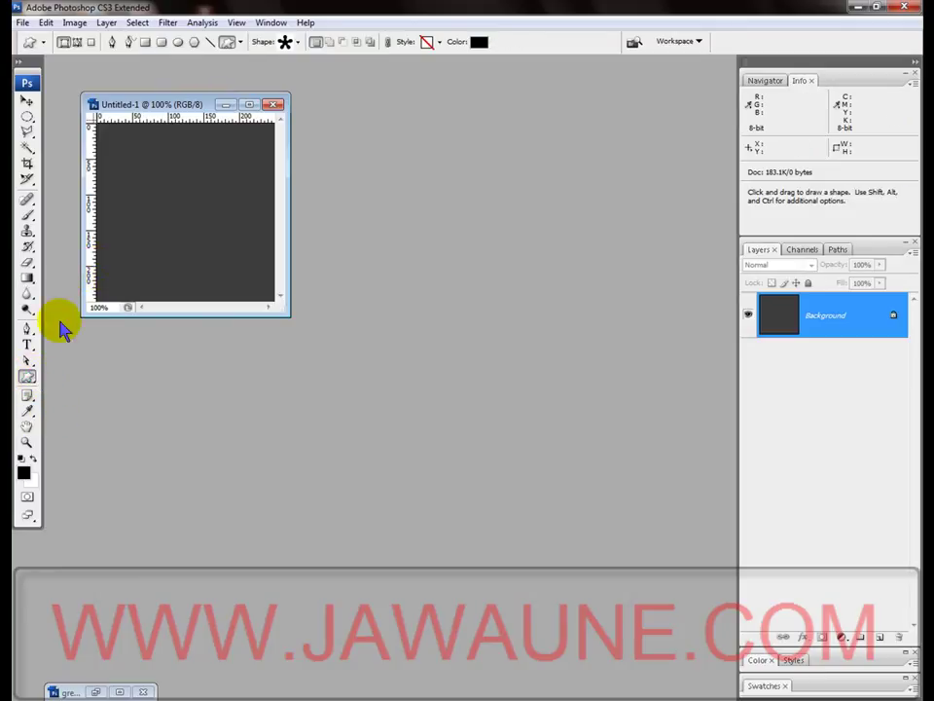
left_click(298, 45)
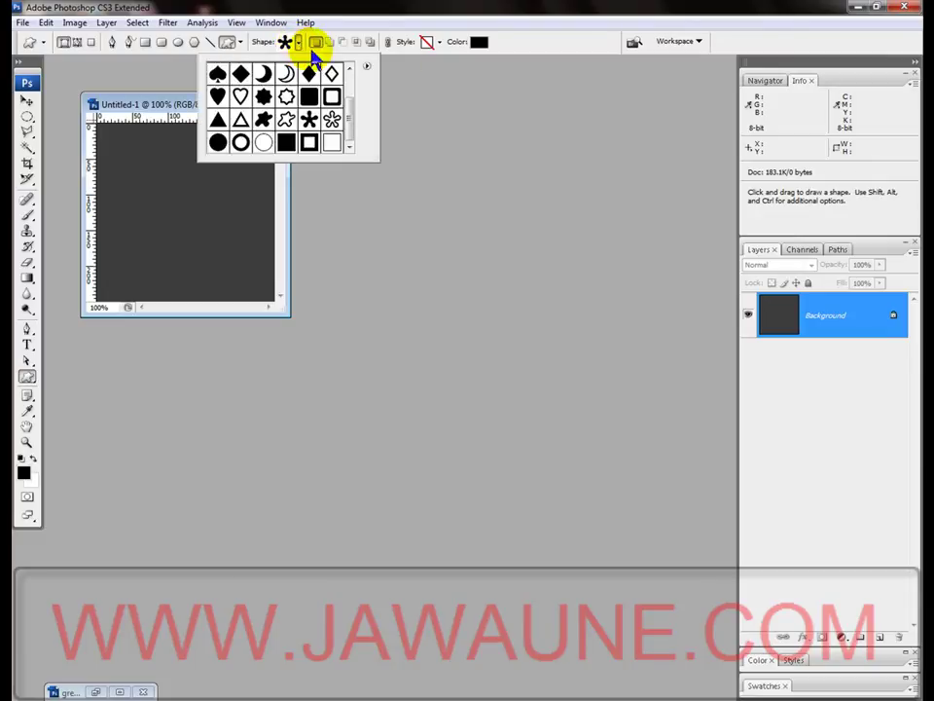
left_click(367, 66)
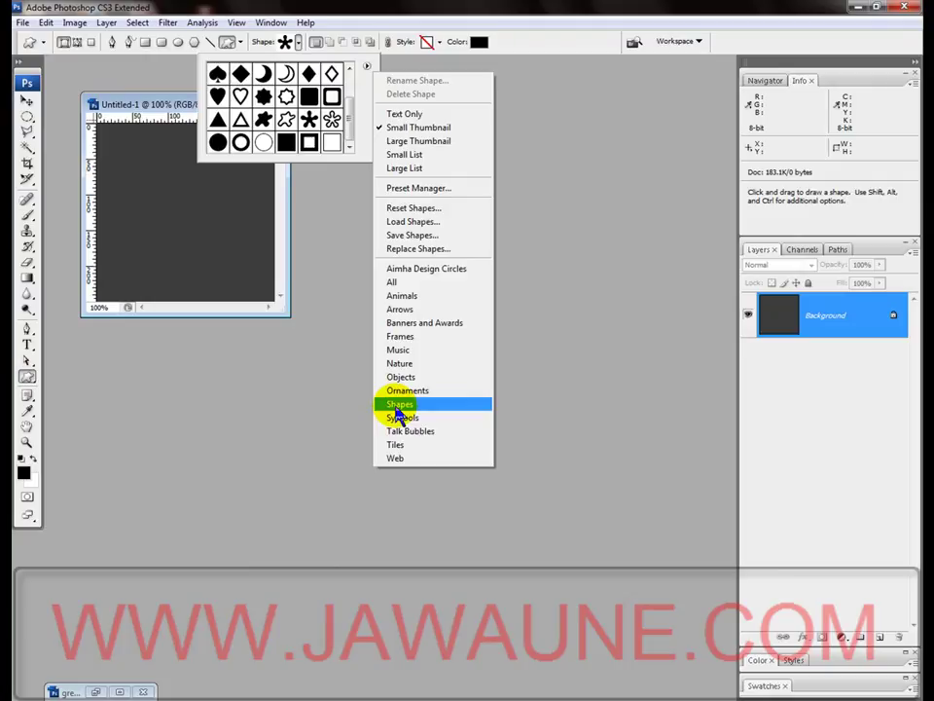
left_click(146, 104)
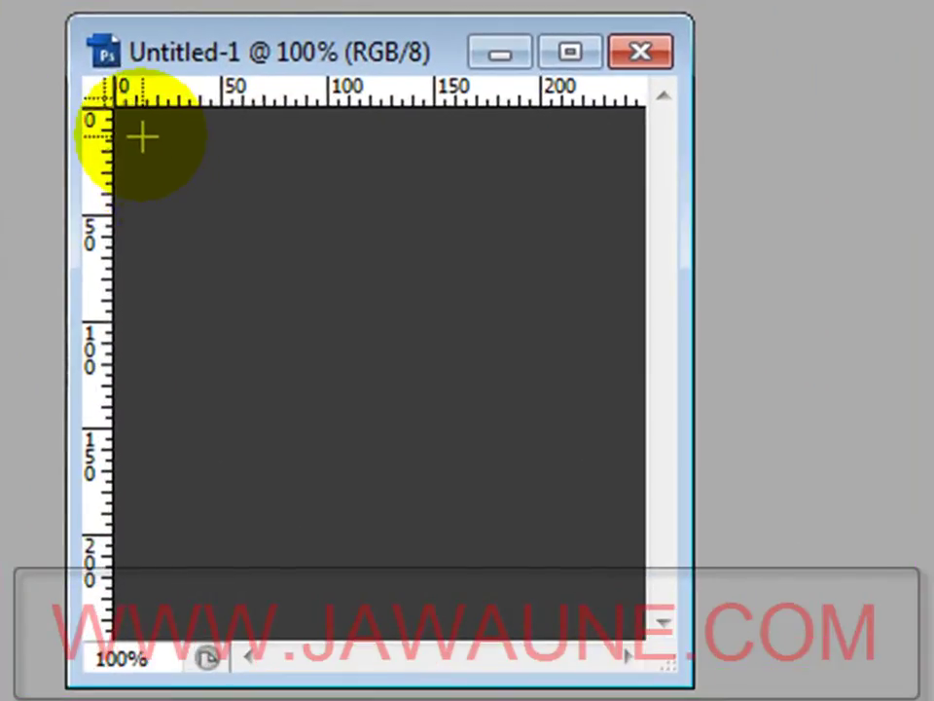
left_click_drag(143, 138, 588, 553)
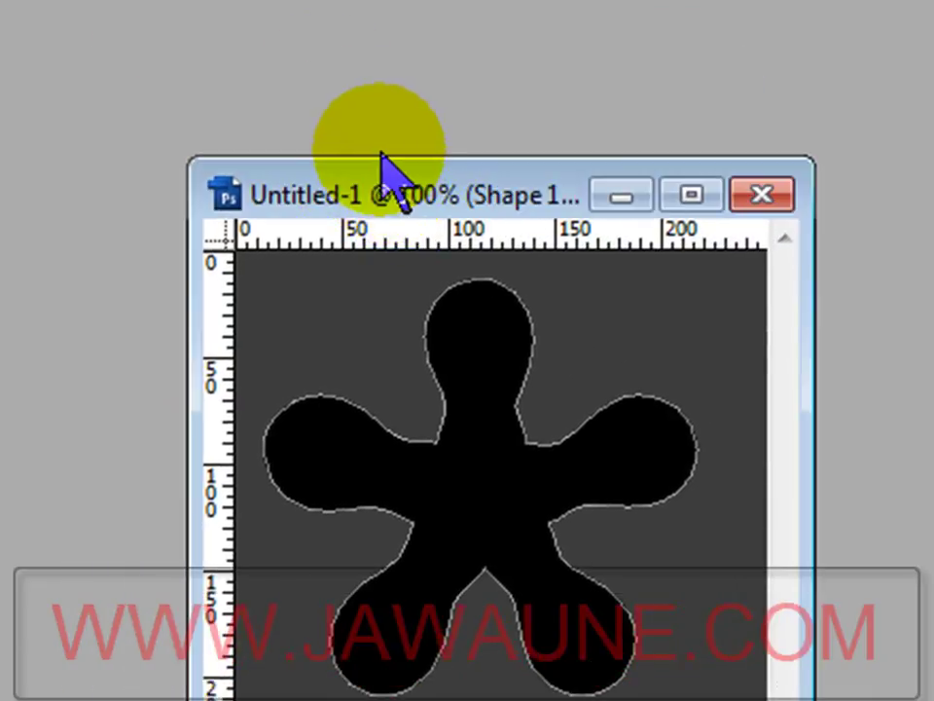
left_click_drag(367, 192, 590, 298)
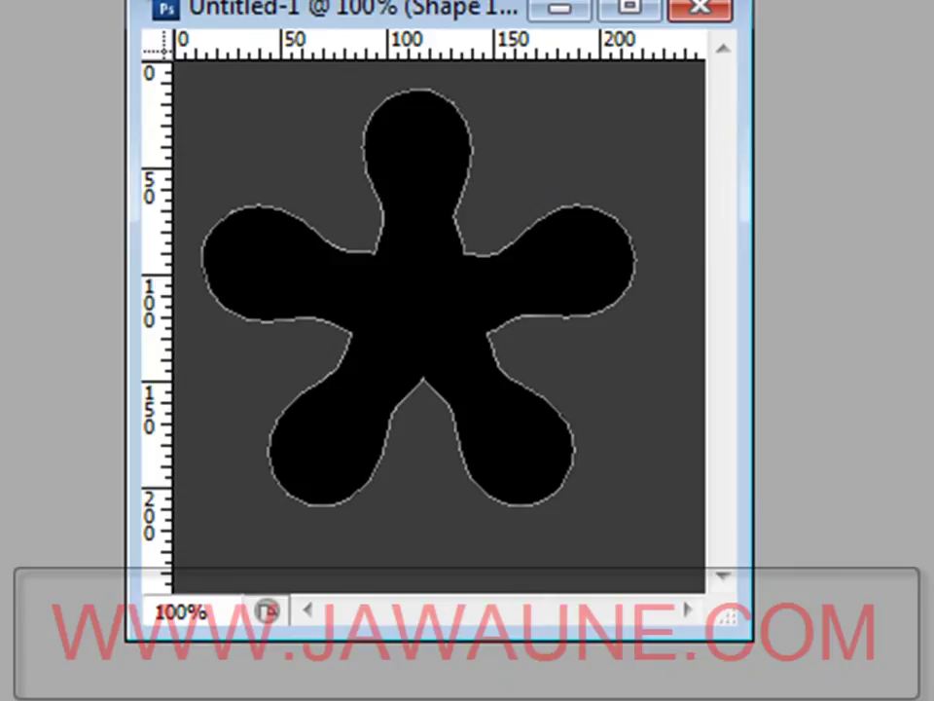
Put the splat into Distort mode and pull its top corners inward to narrow the top
key("ctrl+t")
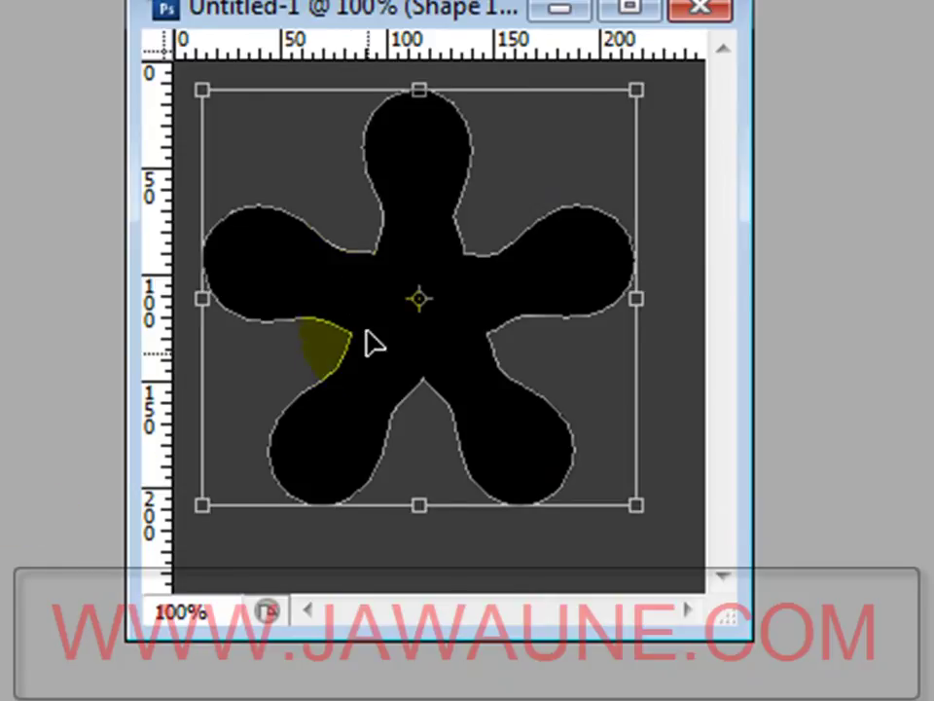
right_click(417, 254)
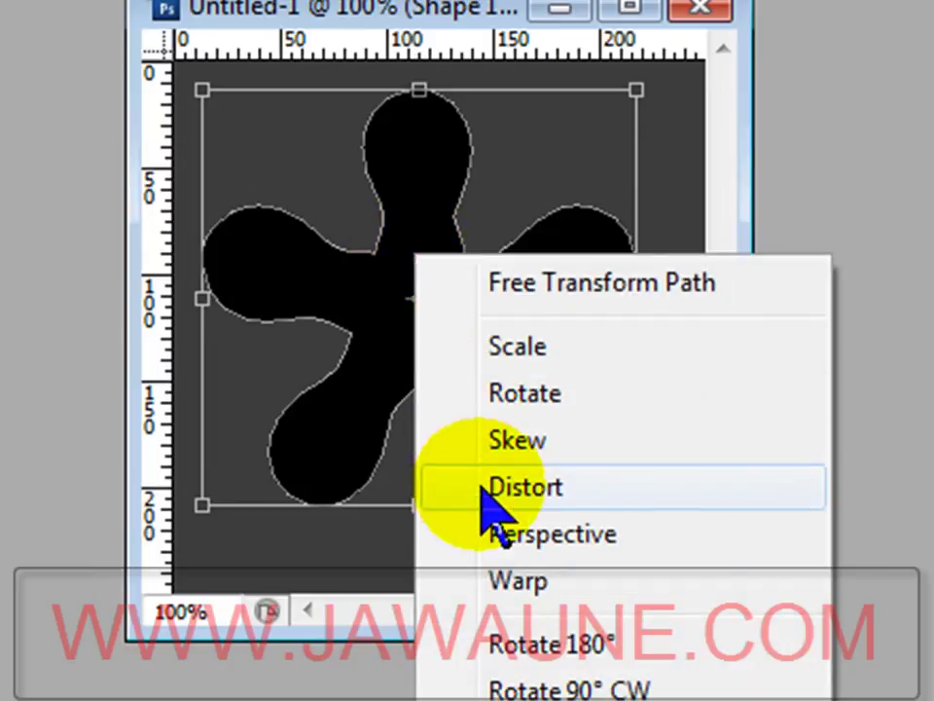
left_click(516, 486)
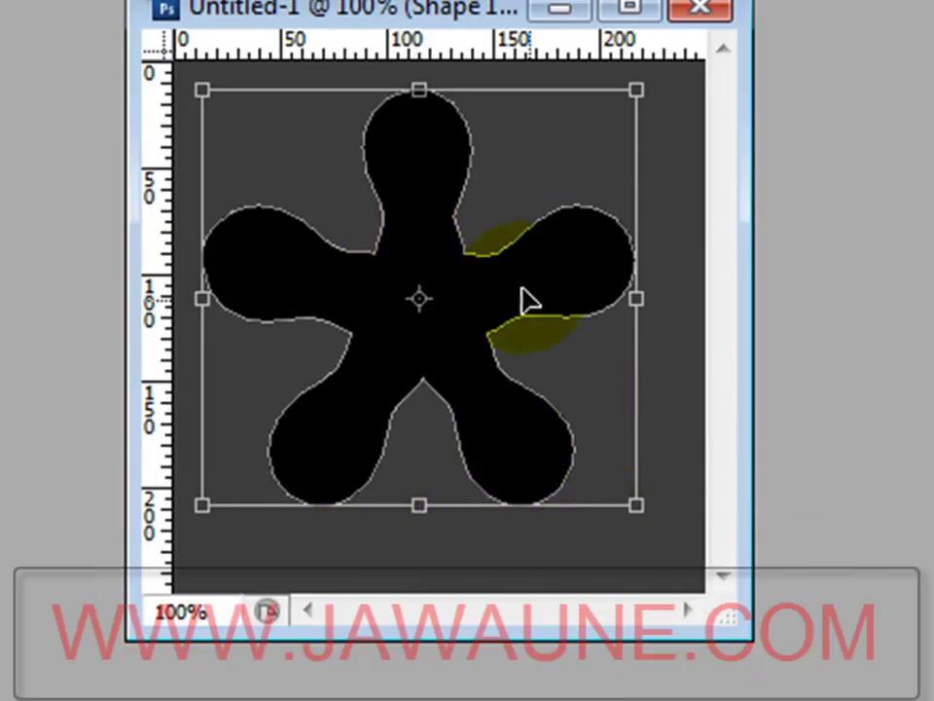
left_click_drag(389, 324, 402, 346)
key("ctrl+z")
left_click_drag(217, 125, 250, 152)
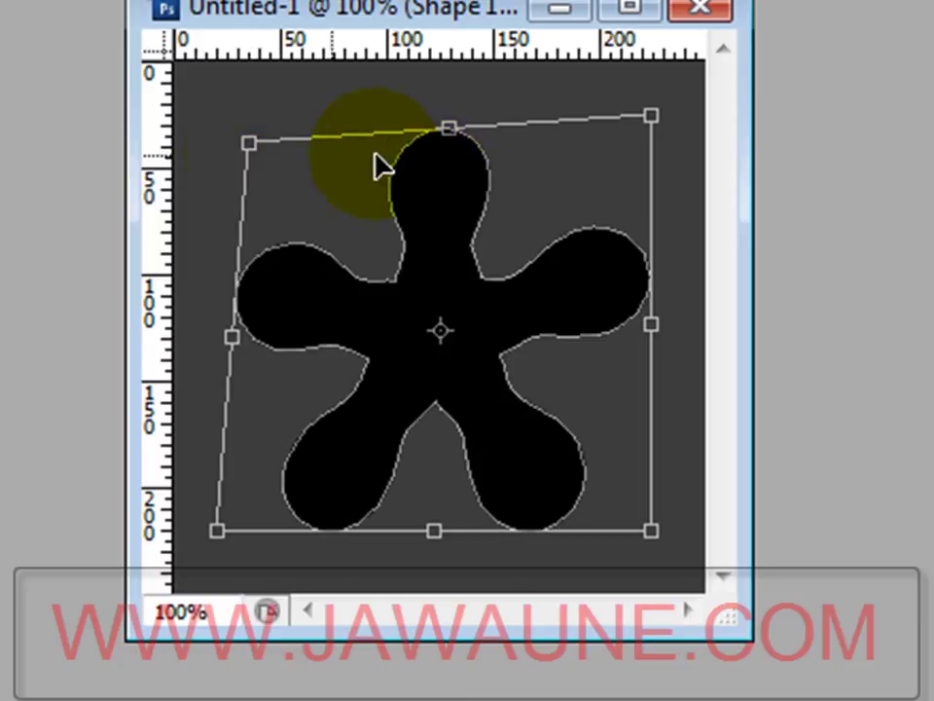
left_click(649, 119)
left_click_drag(649, 120, 469, 158)
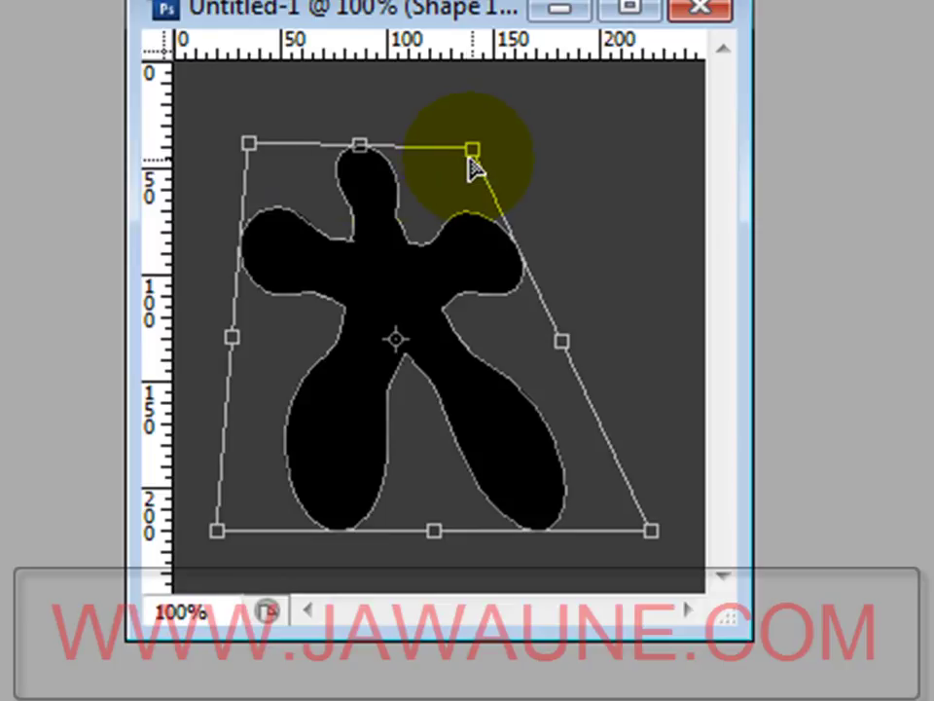
left_click_drag(486, 162, 491, 121)
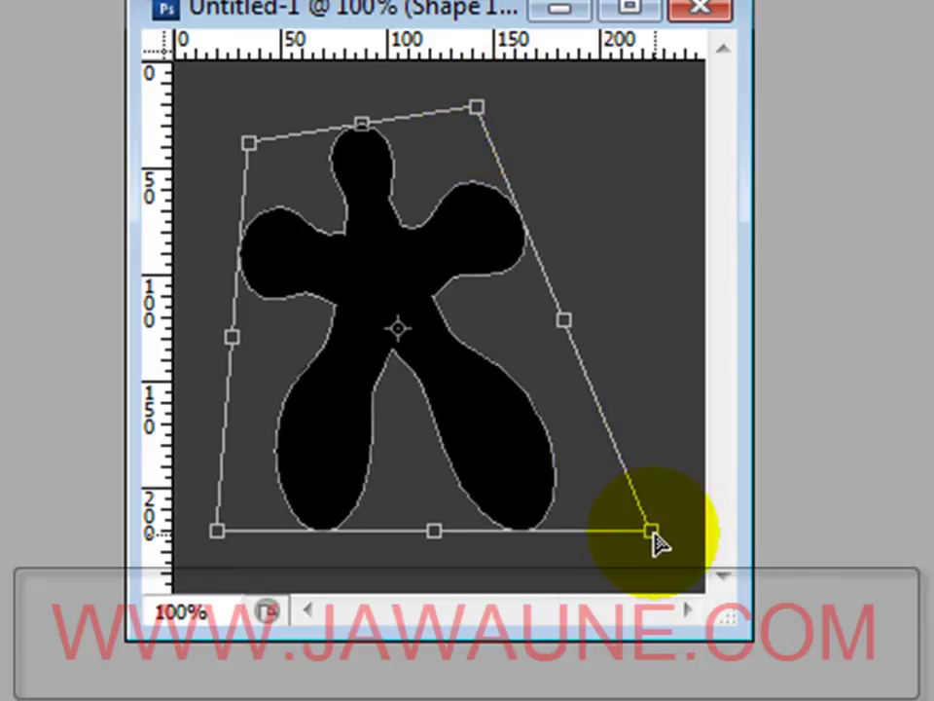
Widen the splat's base and fine-tune the top-right corner, reaching about 121.7% width, 93.7% height
left_click_drag(652, 532, 710, 549)
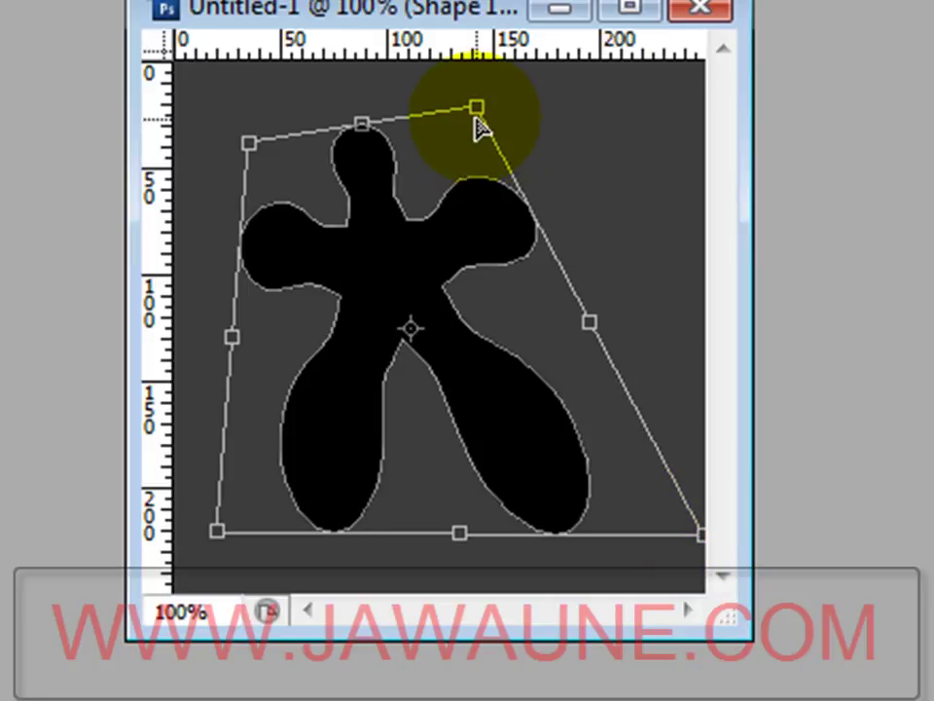
left_click_drag(477, 117, 476, 150)
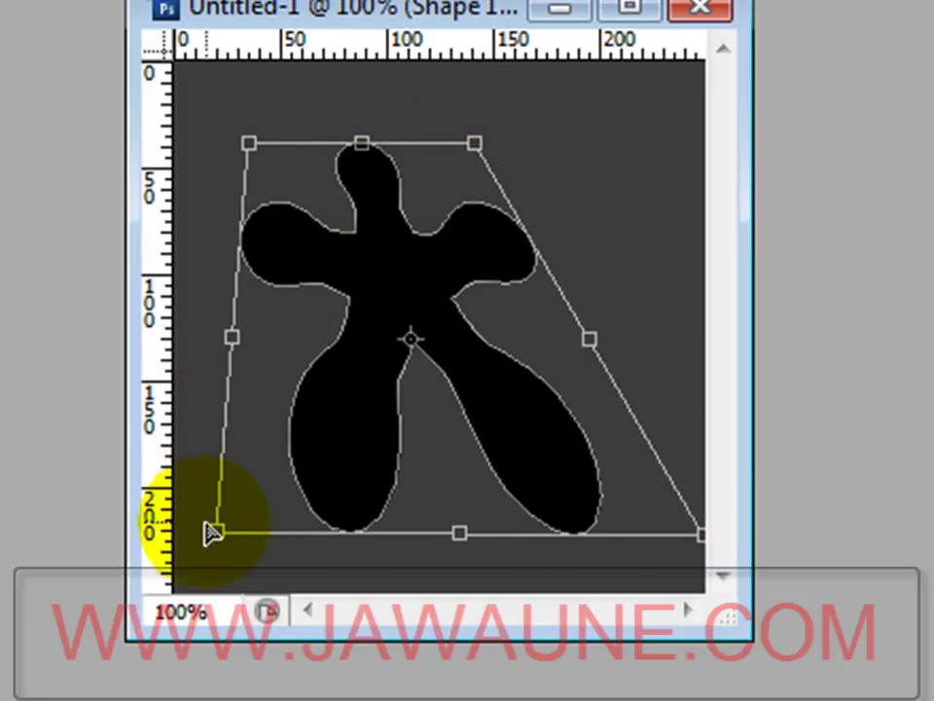
left_click_drag(396, 280, 381, 294)
left_click(454, 146)
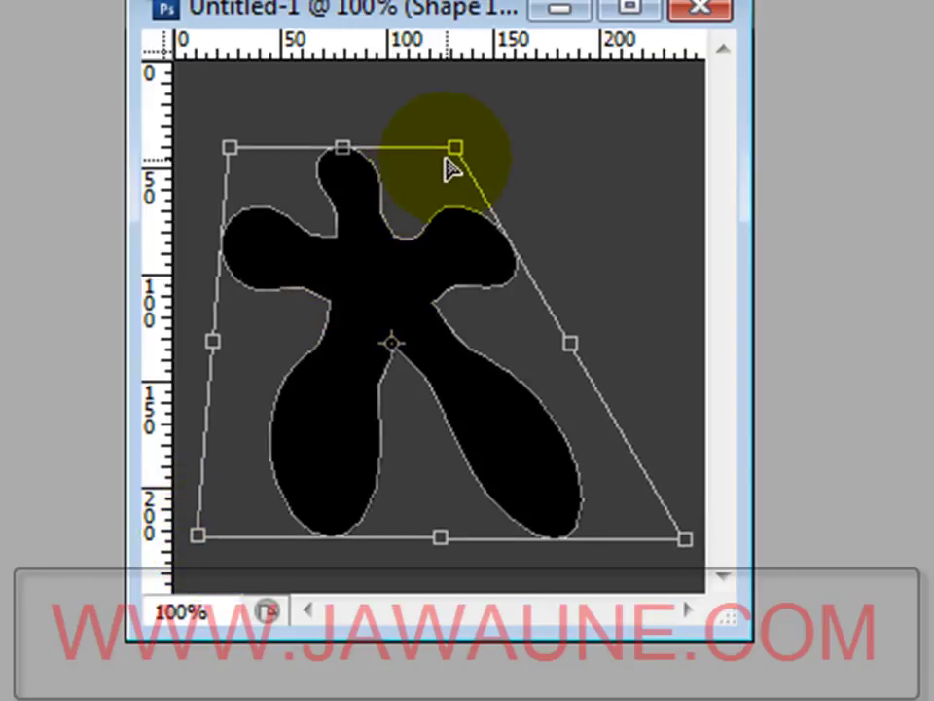
left_click_drag(461, 152, 458, 124)
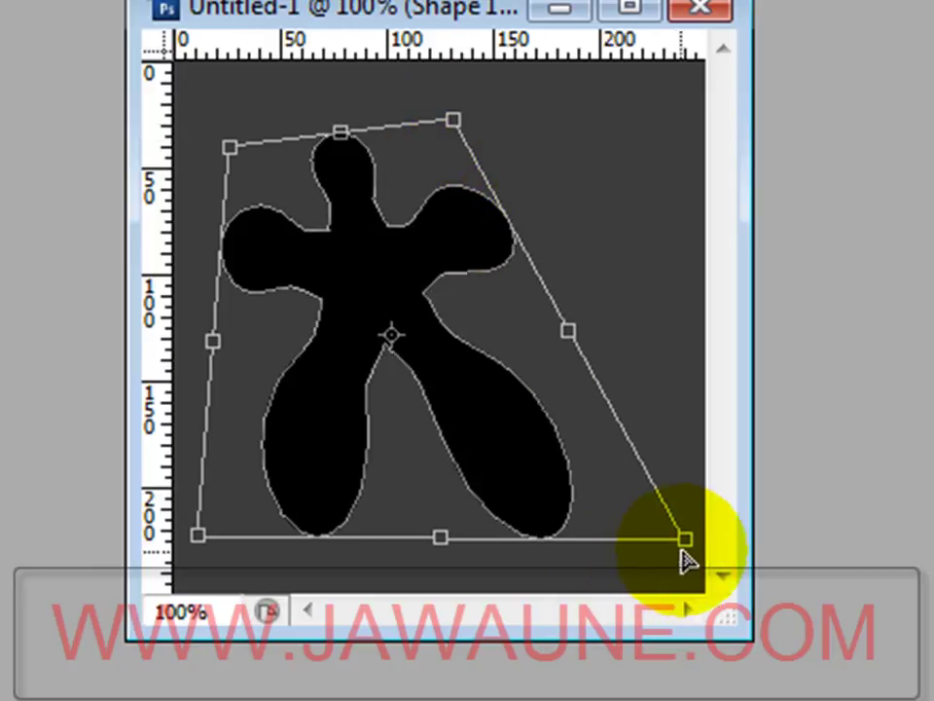
left_click_drag(691, 549, 734, 523)
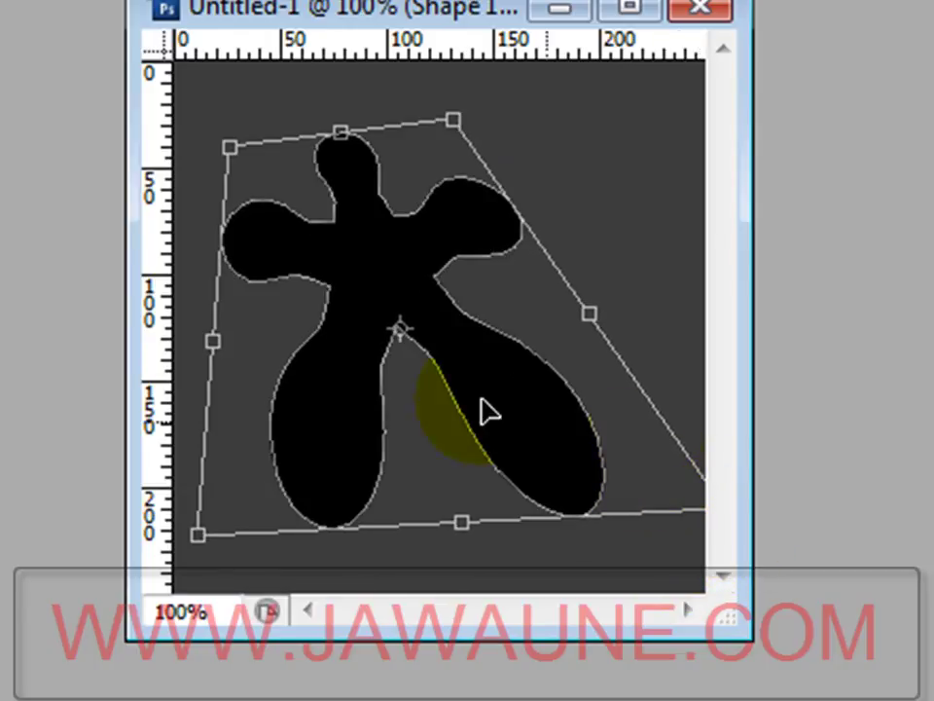
left_click(454, 131)
left_click_drag(456, 136, 451, 141)
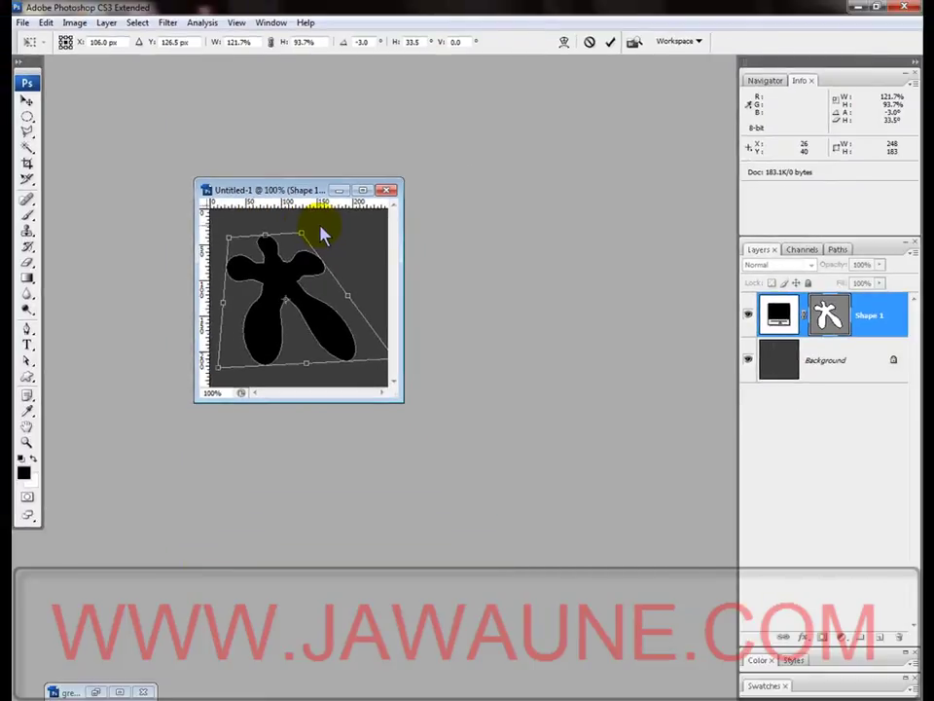
Commit the distortion, rasterize the shape and emboss it at 135°, height 5 px, amount 75%
key("Return")
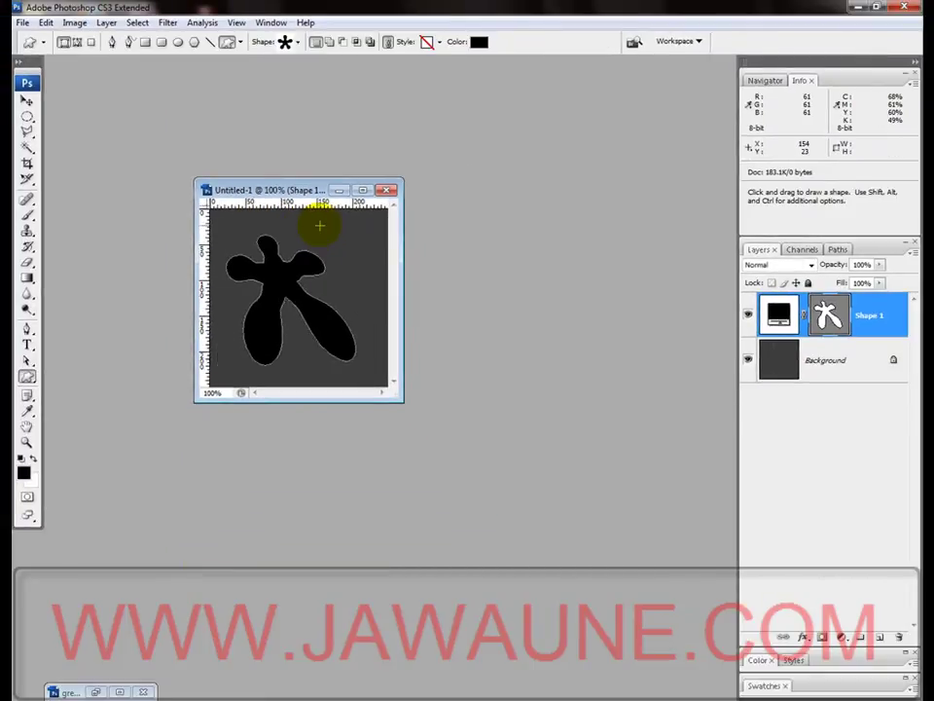
left_click(167, 23)
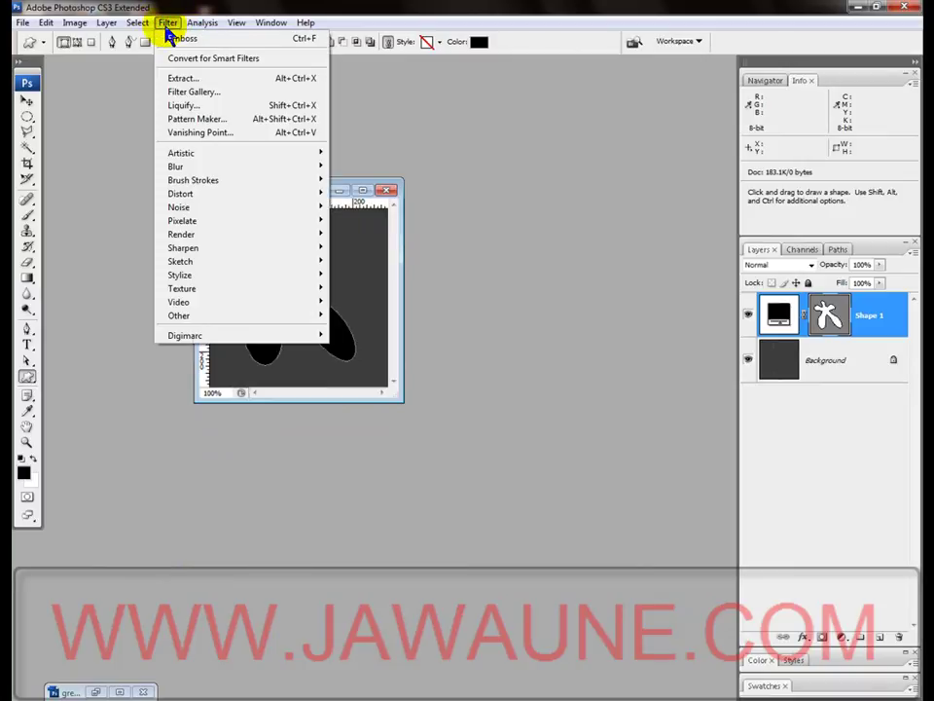
mouse_move(271, 279)
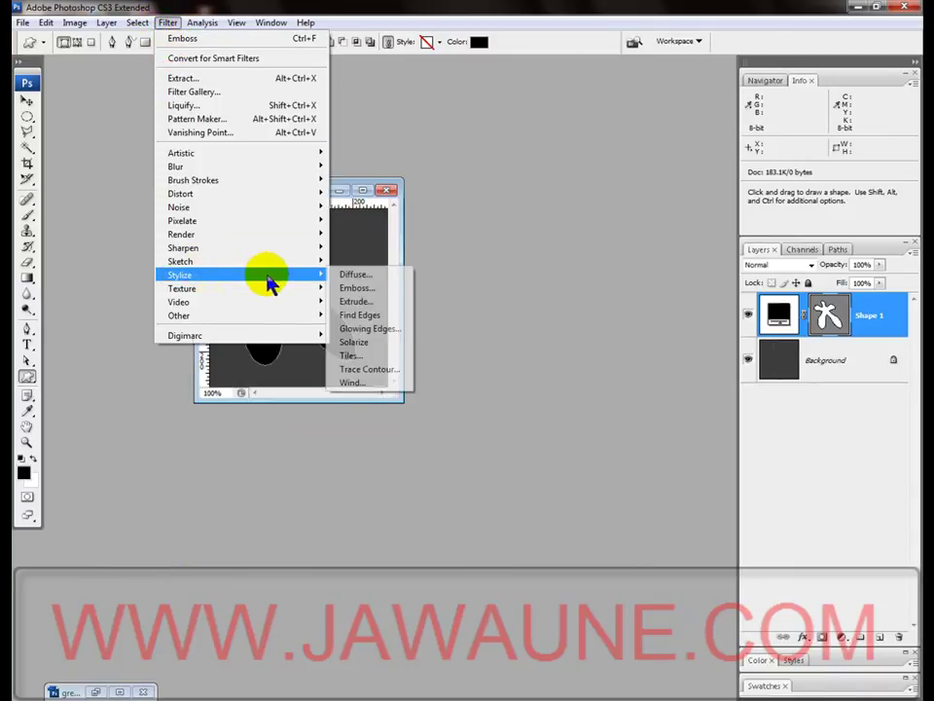
left_click(363, 289)
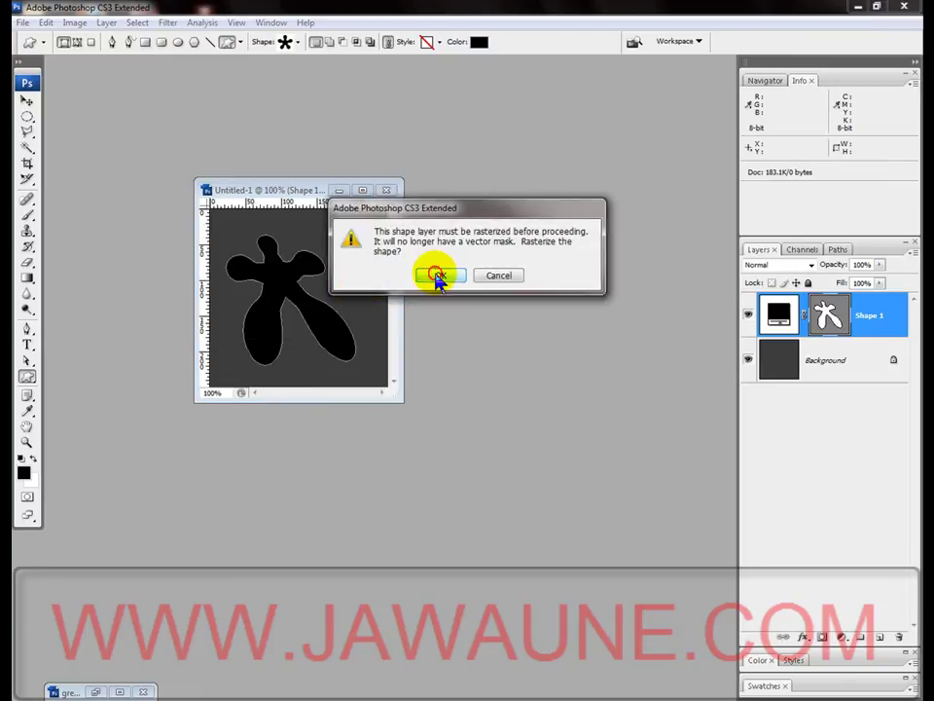
left_click(437, 277)
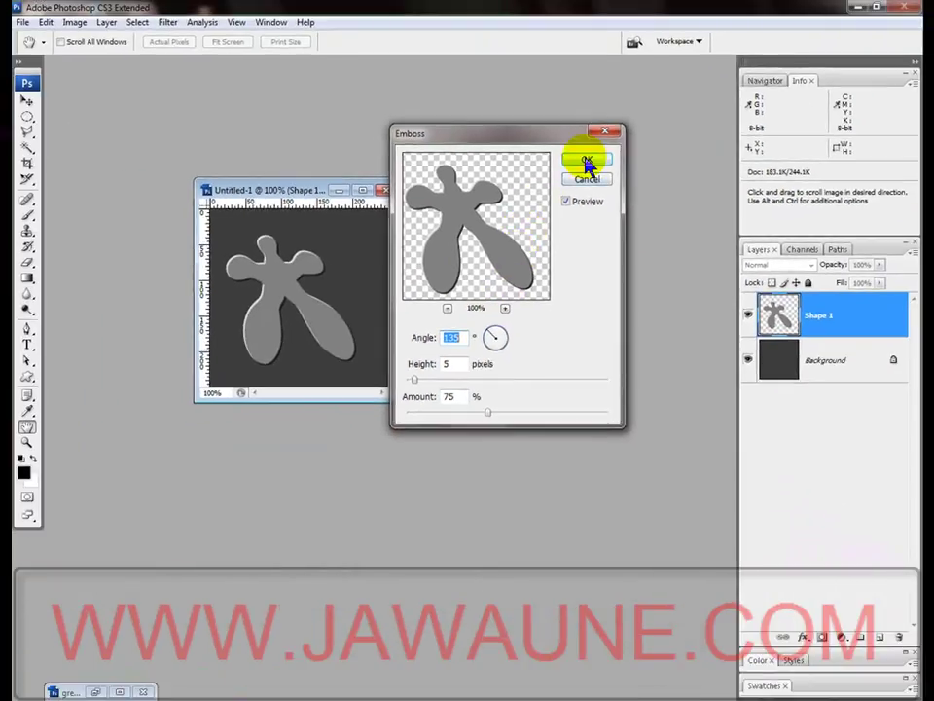
left_click(587, 160)
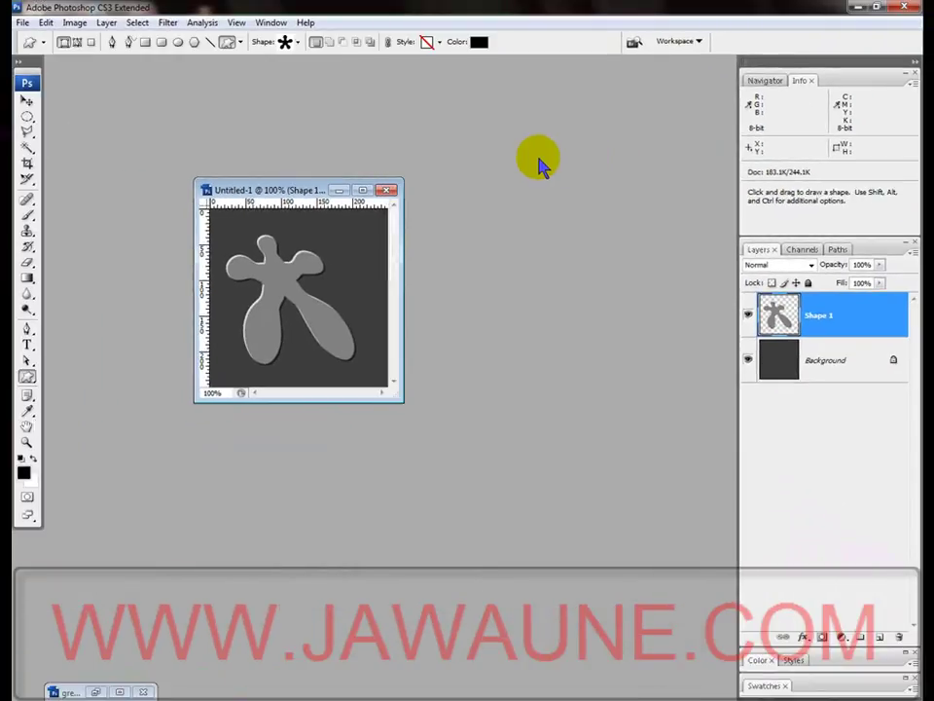
Stack twelve copies of the splat layer, each one pixel higher, to build a thick edge
left_click(28, 101)
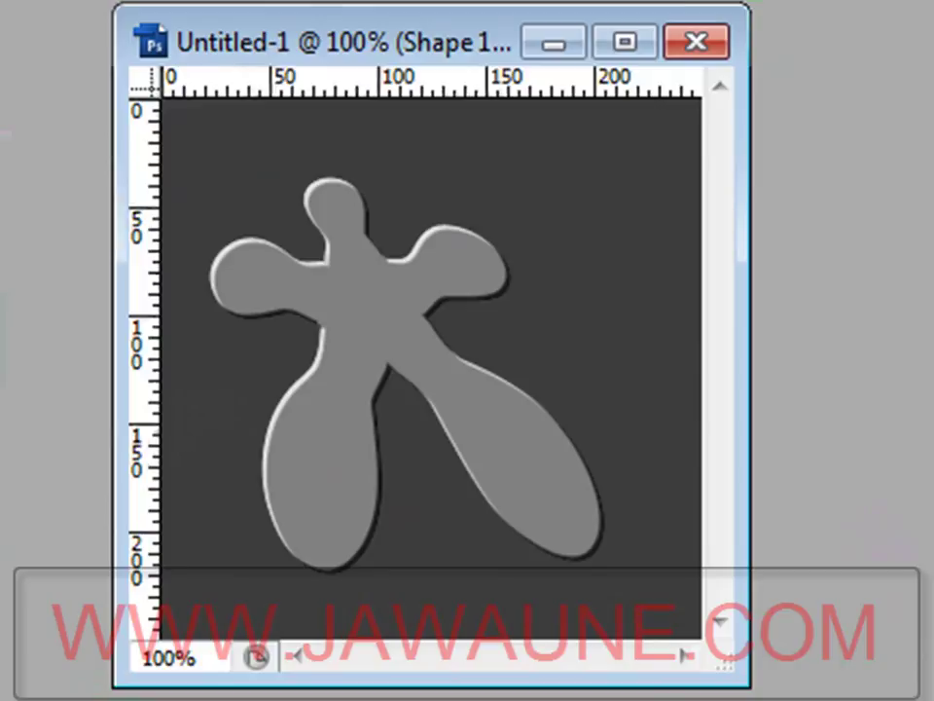
key("alt+Up")
key("alt+Up")
key("alt+Up")
key("alt+Up")
key("alt+Up")
key("alt+Up")
key("alt+Up")
key("alt+Up")
key("alt+Up")
key("alt+Up")
key("alt+Up")
key("alt+Up")
key("alt+Up")
key("alt+Up")
key("alt+Up")
key("alt+Up")
key("alt+Up")
key("alt+Up")
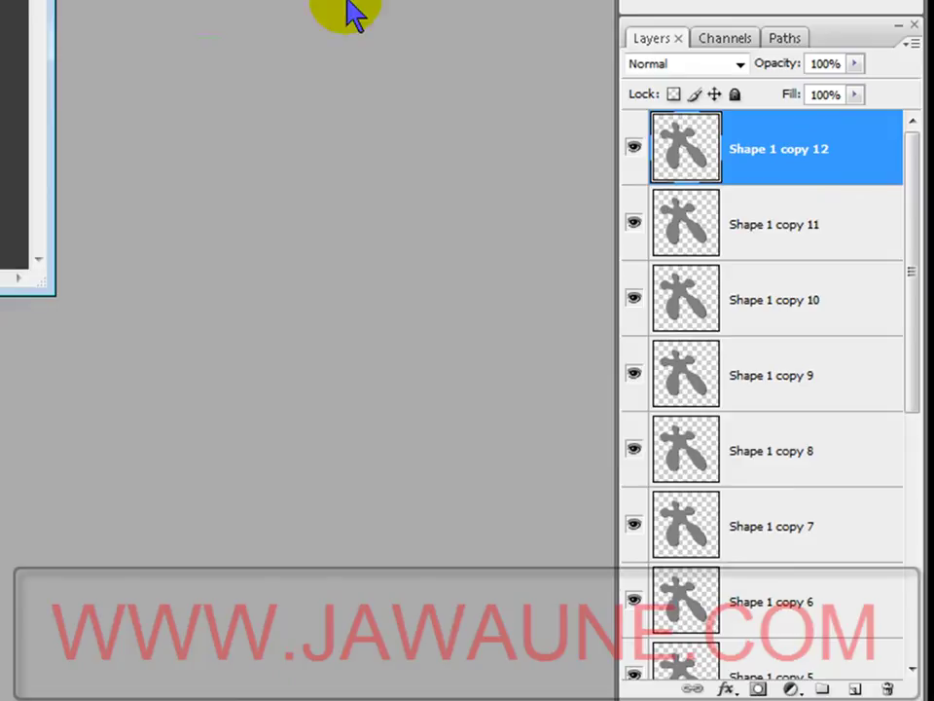
left_click(757, 150)
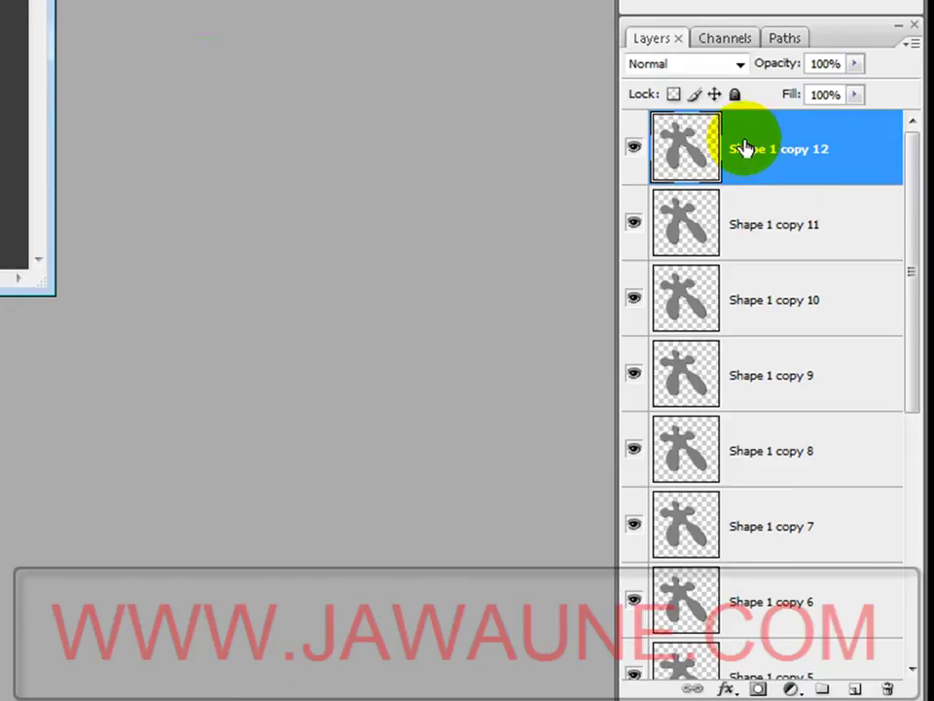
Merge all twelve stacked splat copies down into the single Shape 1 layer
key("Delete")
key("Delete")
key("Delete")
key("Delete")
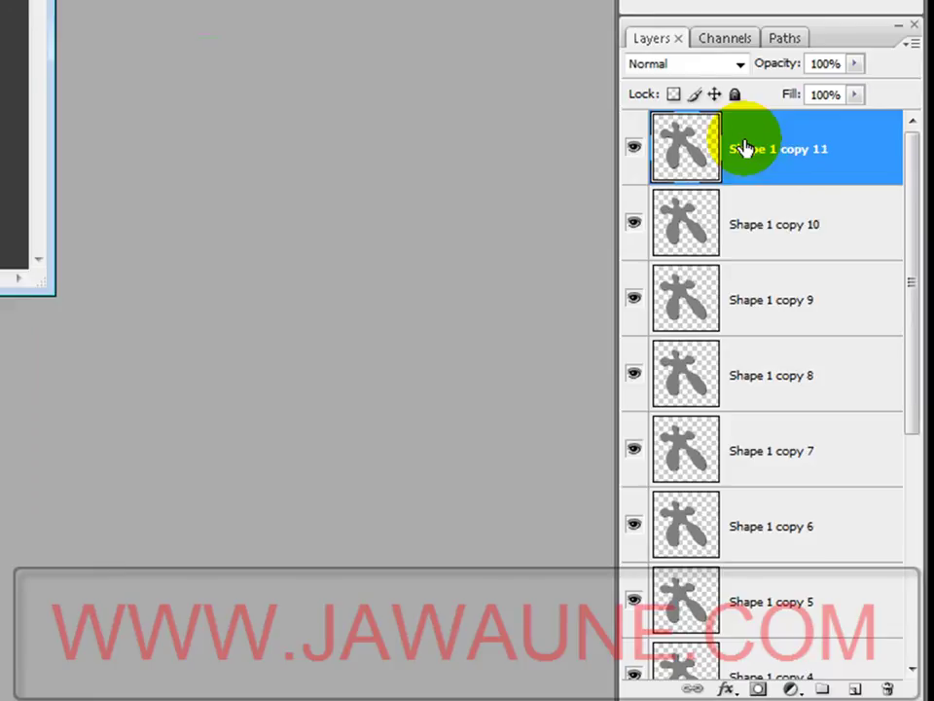
key("Delete")
key("Delete")
key("Delete")
key("Delete")
key("Delete")
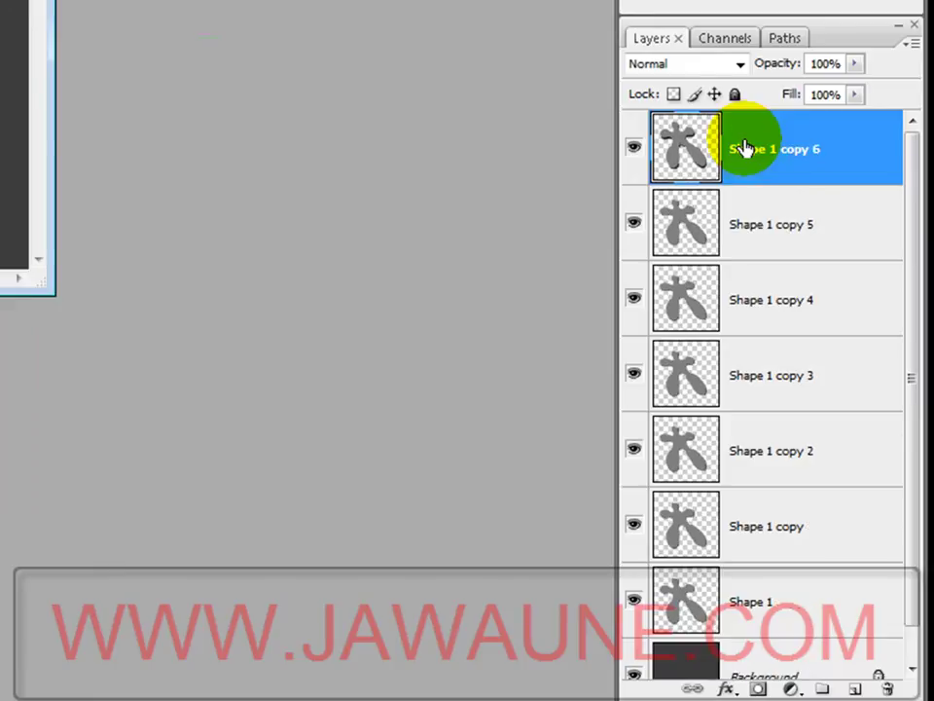
key("Delete")
key("Delete")
key("Delete")
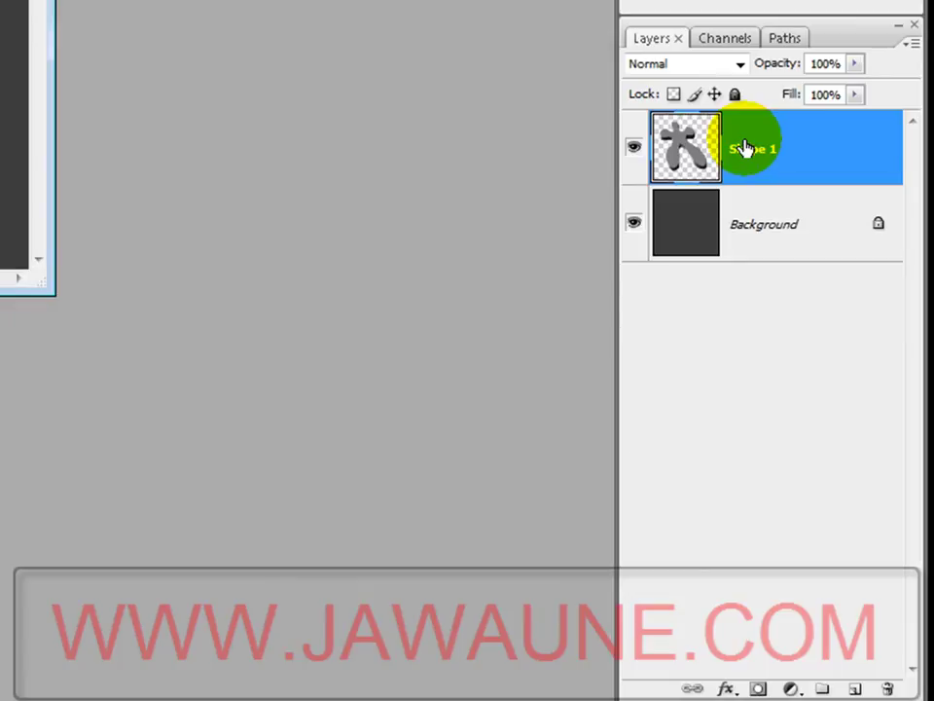
key("ctrl+shift+n")
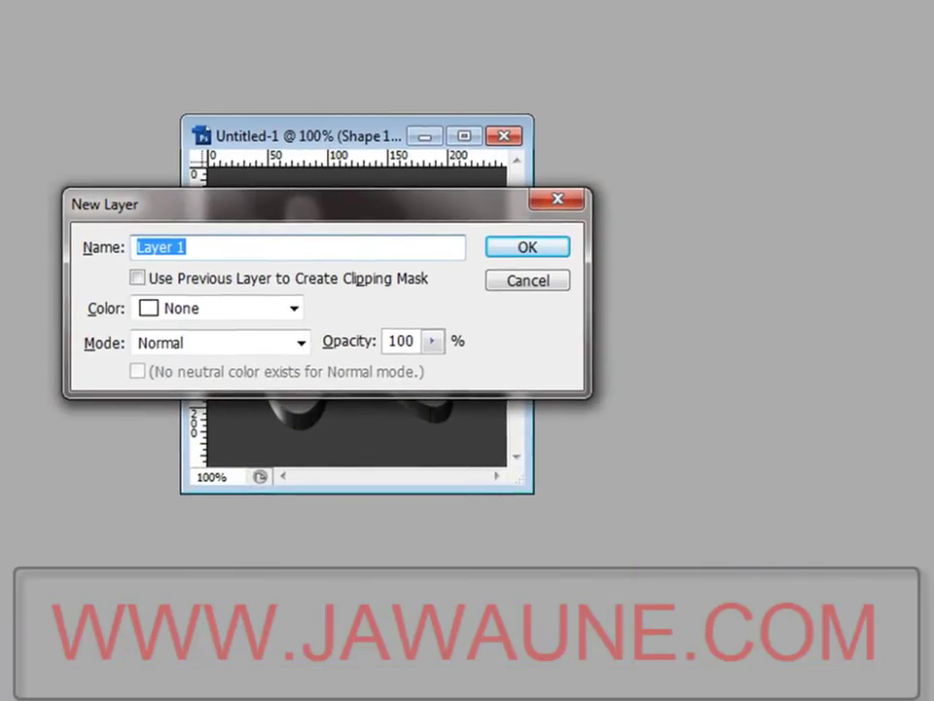
Name the new layer 'color' and create it above Shape 1
type("color")
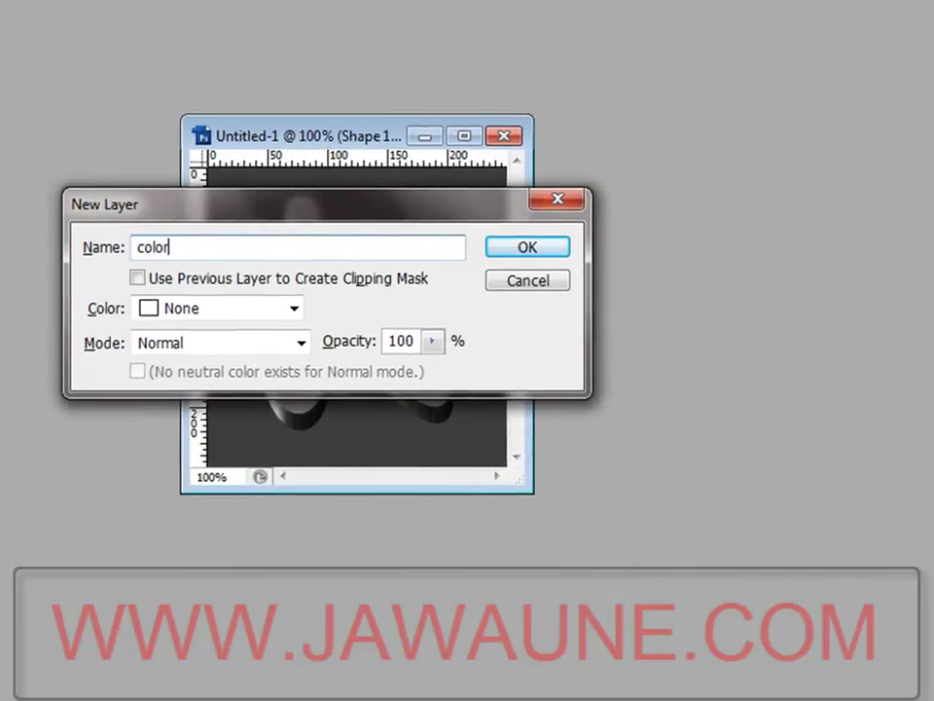
key("Return")
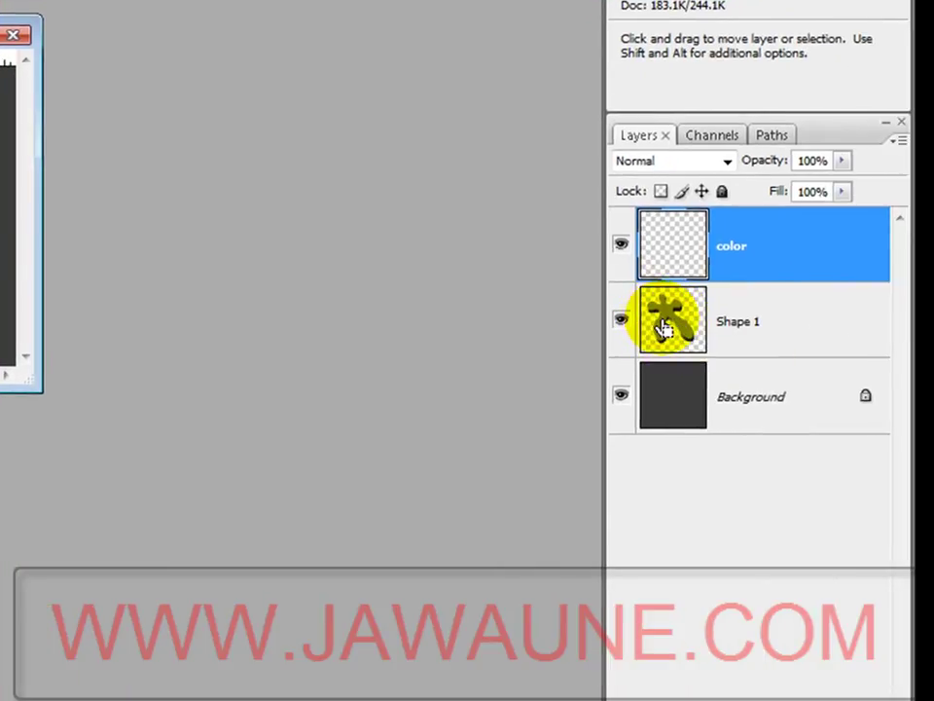
Load the Shape 1 outline as a selection and open the Gradient tool's Gradient Editor
left_click(665, 326, "ctrl")
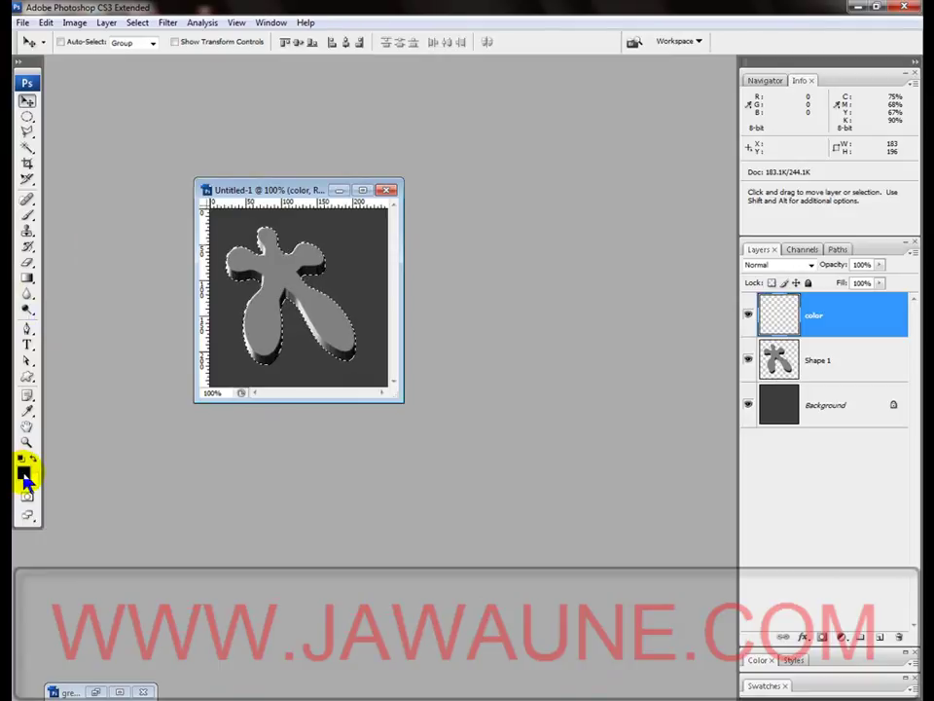
left_click(27, 280)
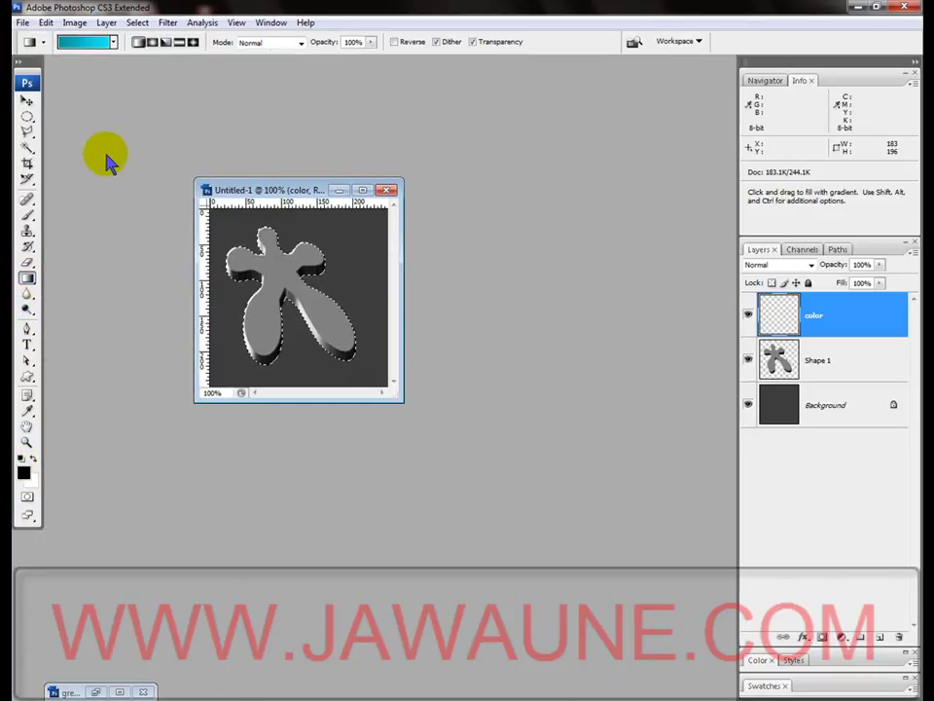
left_click(85, 43)
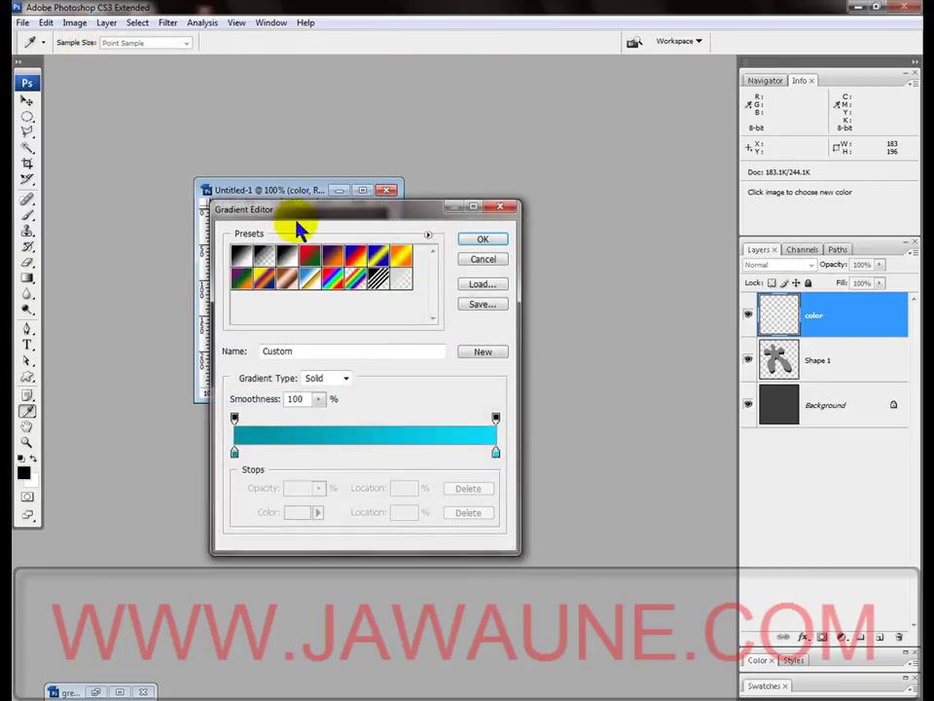
Set the gradient's left stop to dark green 04a24f
left_click_drag(302, 224, 239, 117)
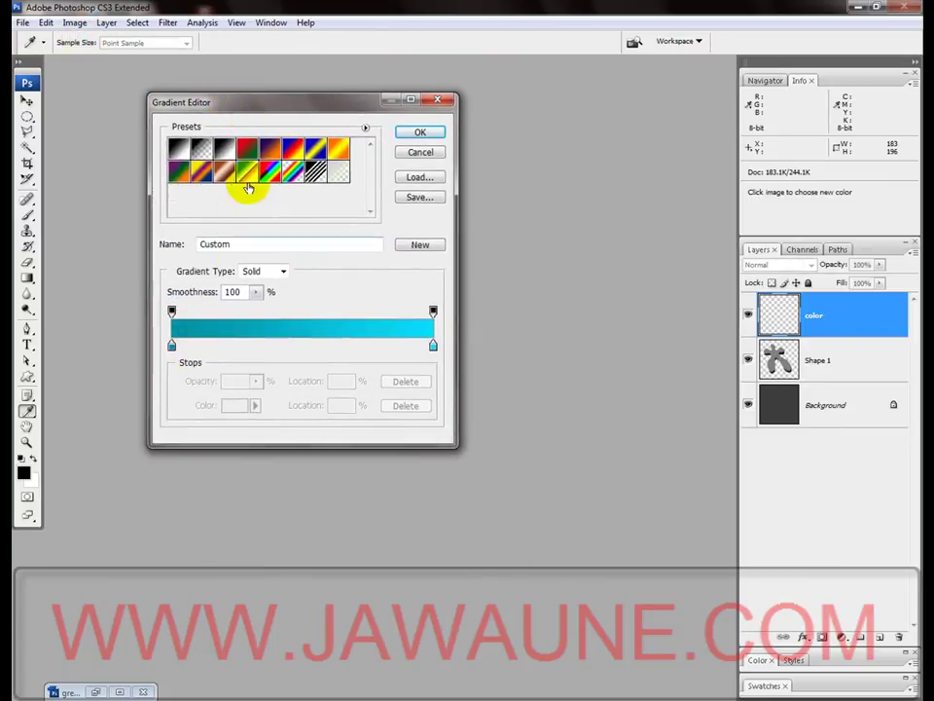
left_click_drag(260, 119, 336, 235)
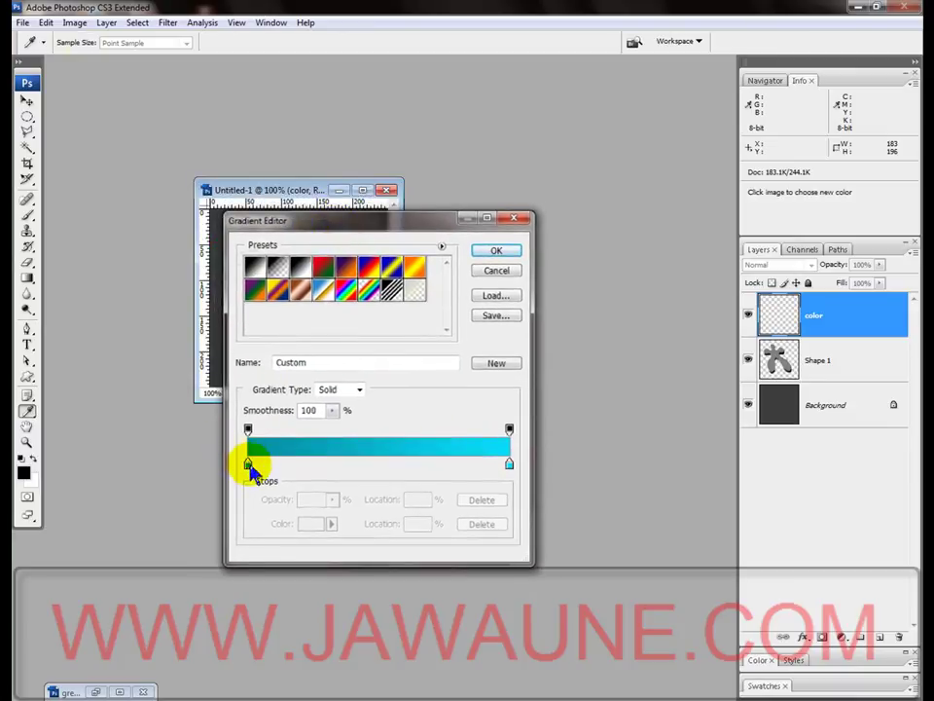
double_click(248, 464)
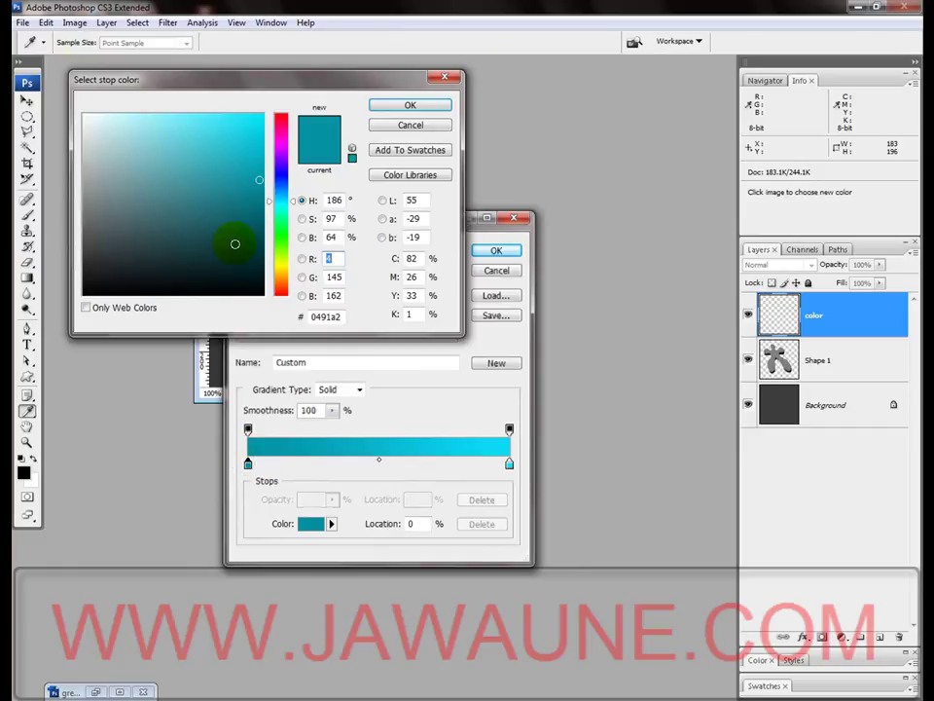
left_click(272, 224)
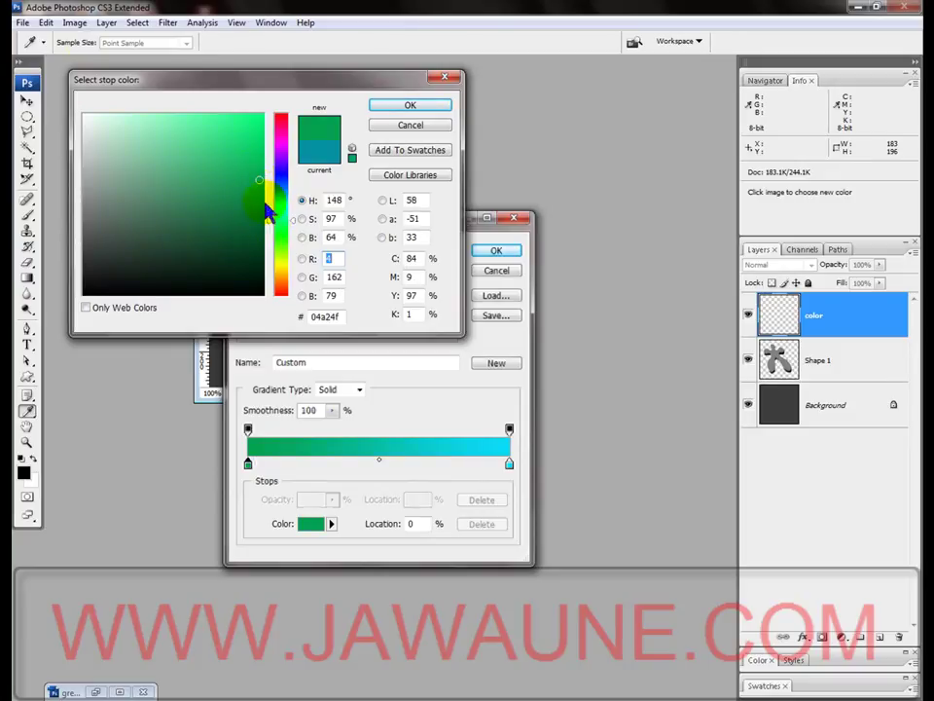
left_click(407, 107)
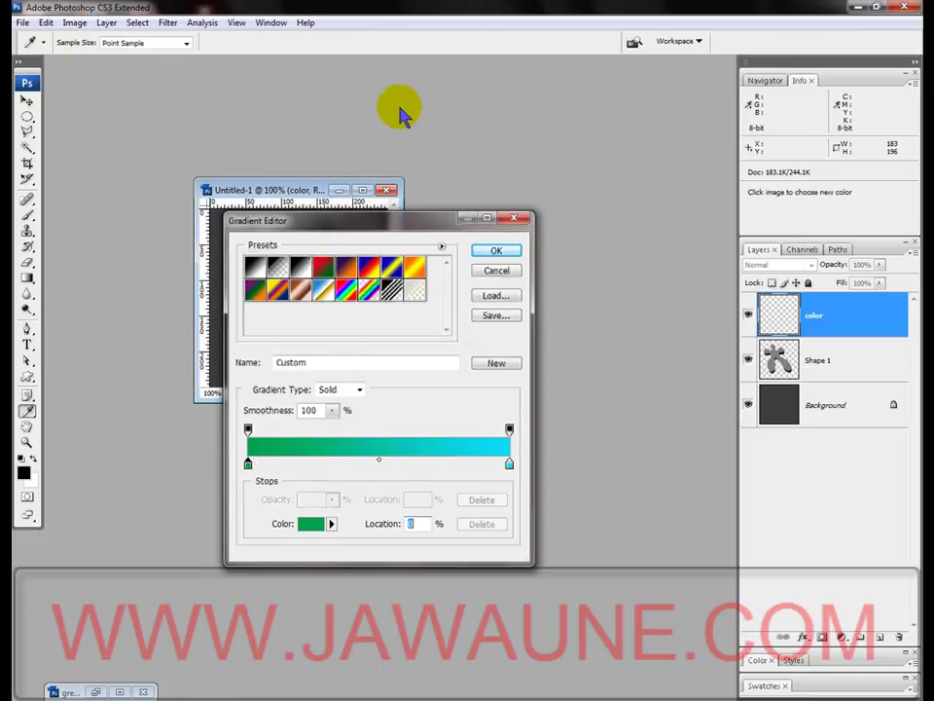
Change the right stop from cyan to bright green 05ed51 and accept the gradient
double_click(508, 464)
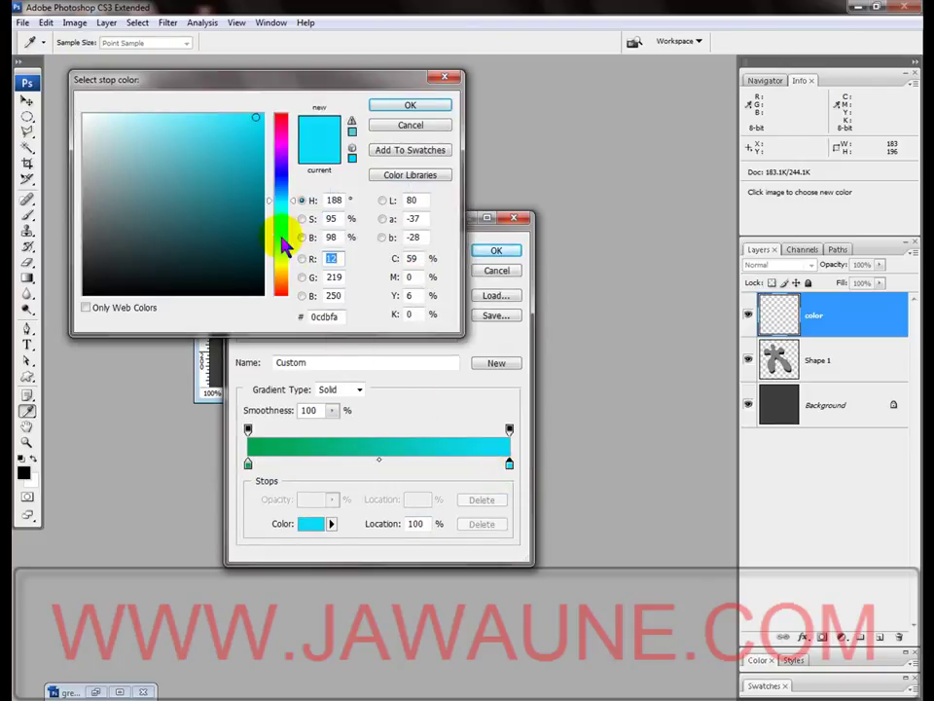
left_click(274, 220)
left_click(250, 120)
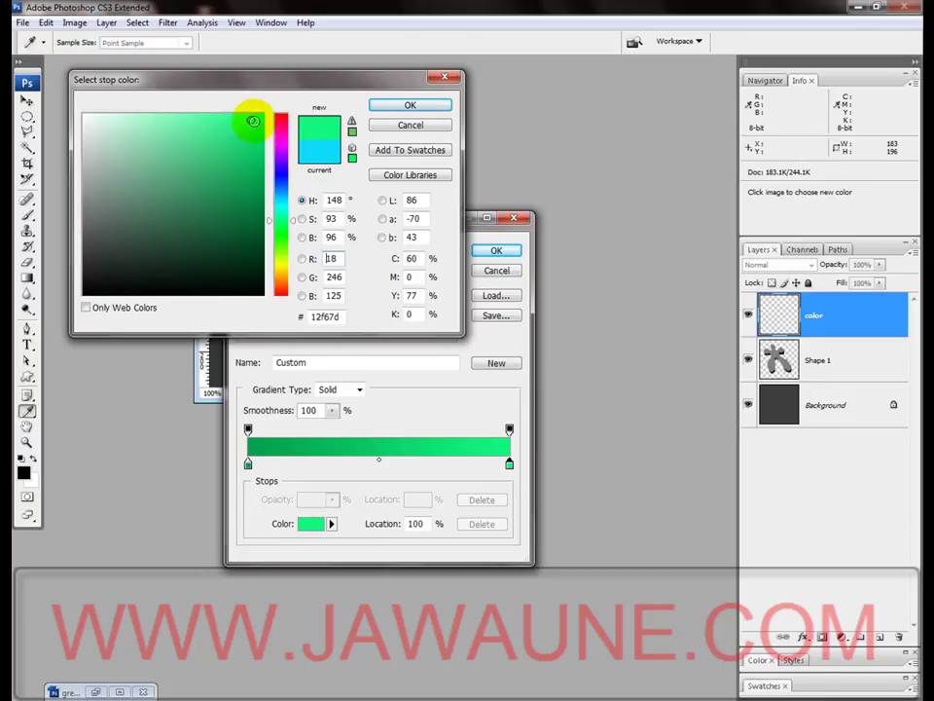
left_click(271, 222)
left_click_drag(272, 231, 273, 229)
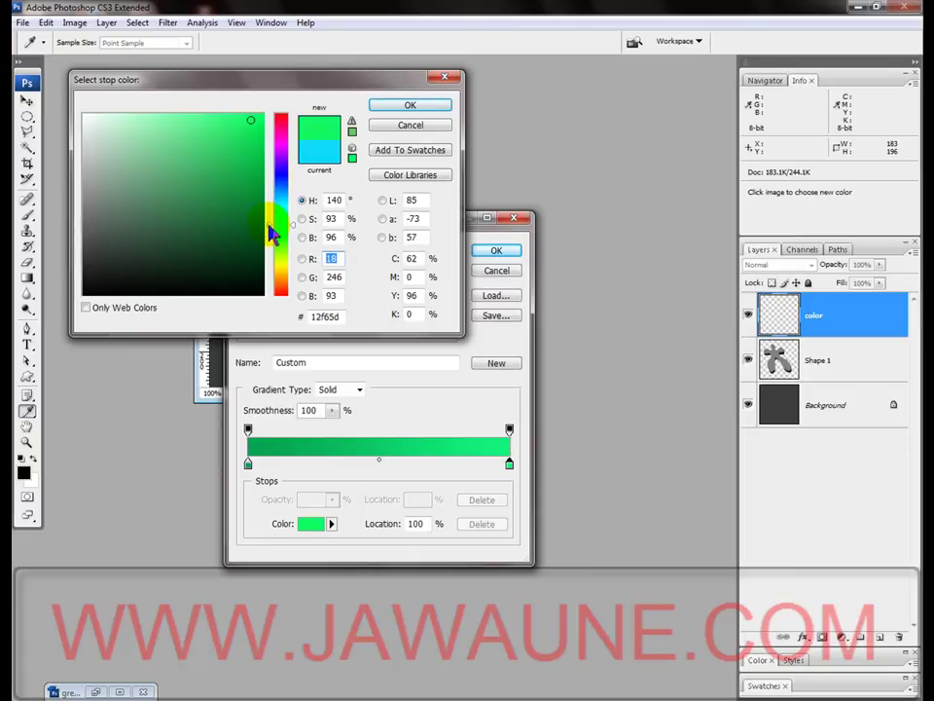
left_click(261, 126)
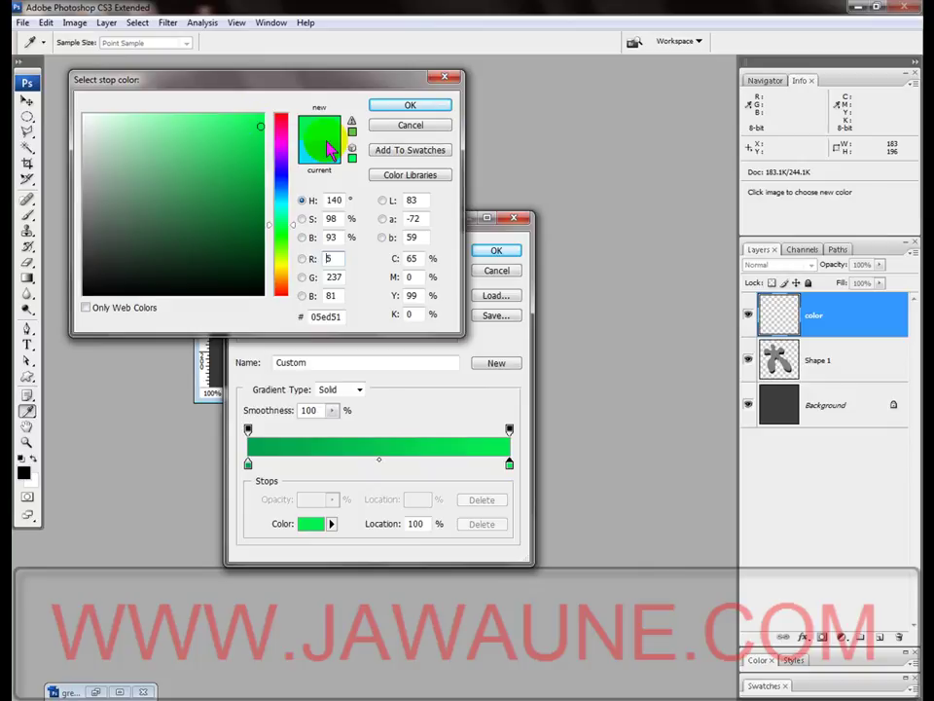
left_click(397, 105)
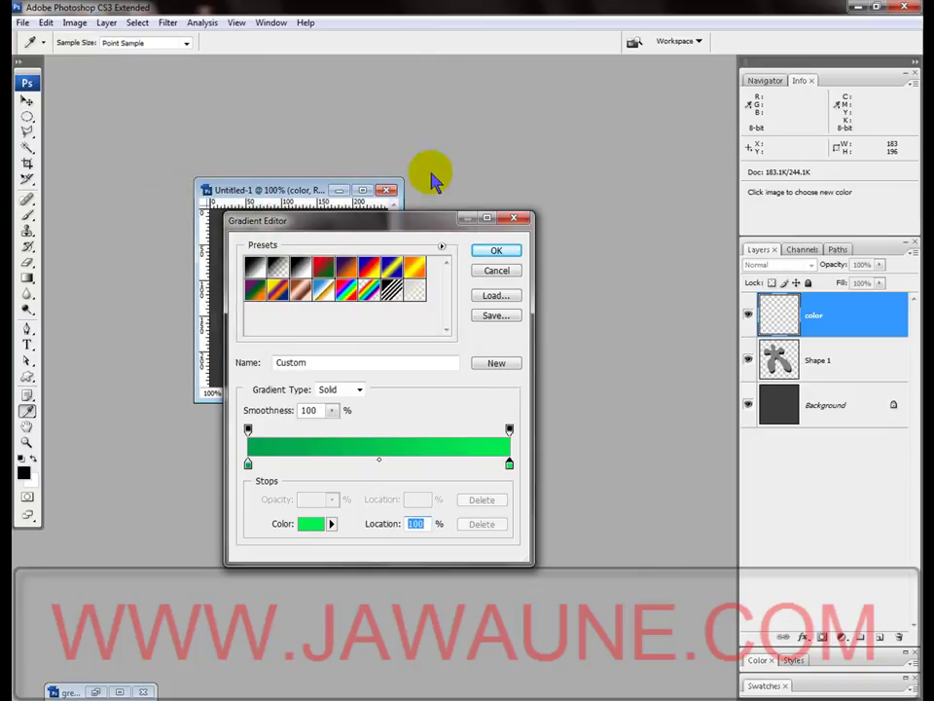
left_click(501, 253)
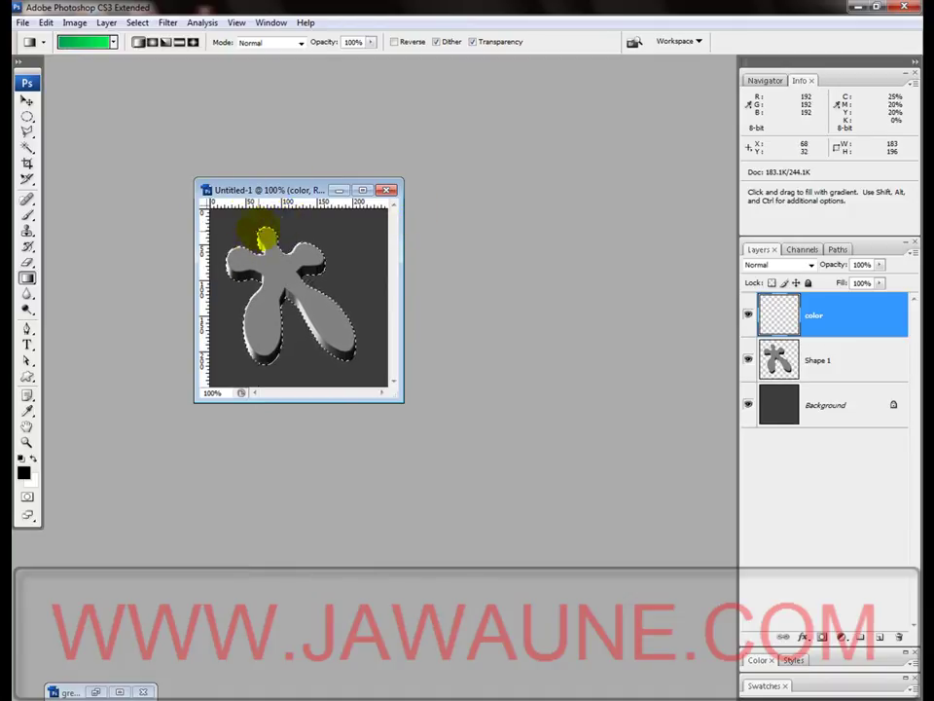
Fill the splat selection on the color layer with a green gradient, darker top-left to lighter bottom-right
left_click_drag(250, 219, 251, 224)
left_click_drag(281, 270, 373, 369)
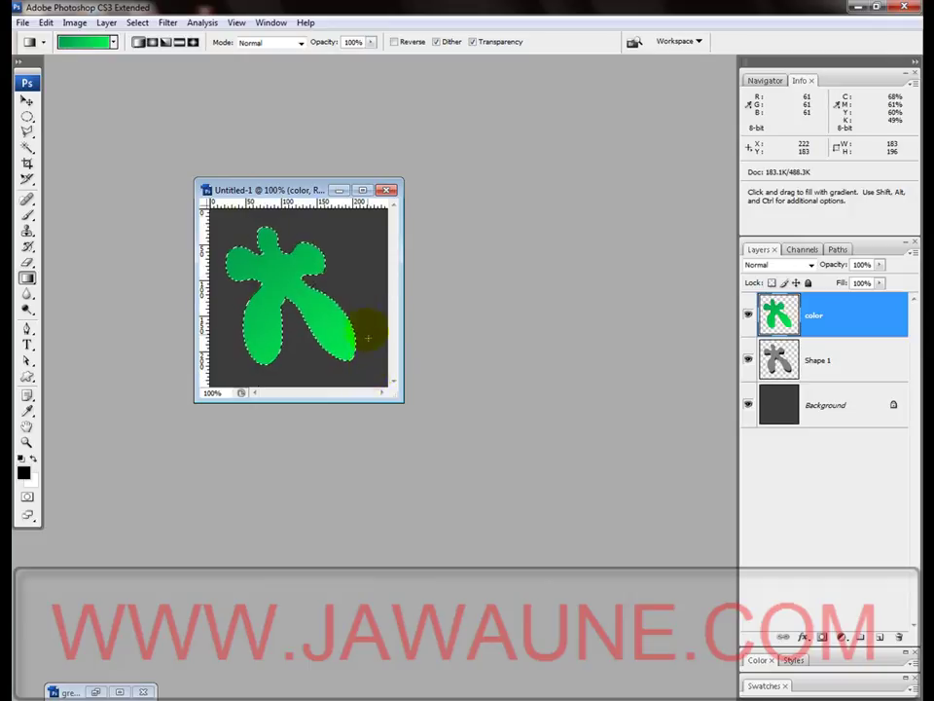
left_click_drag(269, 259, 269, 259)
left_click(236, 283)
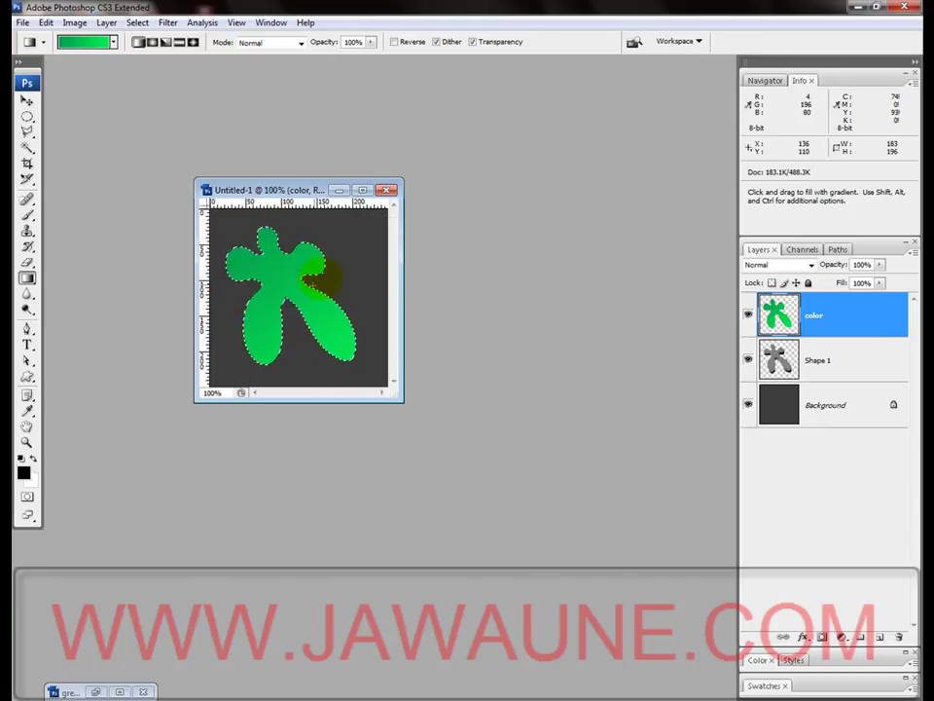
left_click(784, 265)
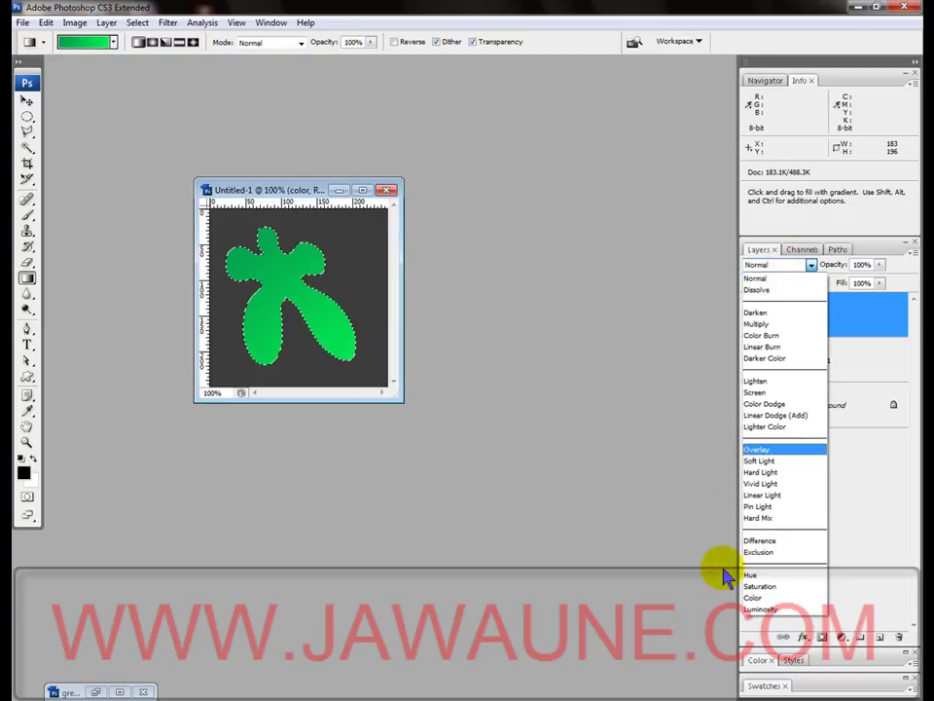
Switch the color layer to Color blend mode so the embossed shading shows green, then deselect
left_click(755, 597)
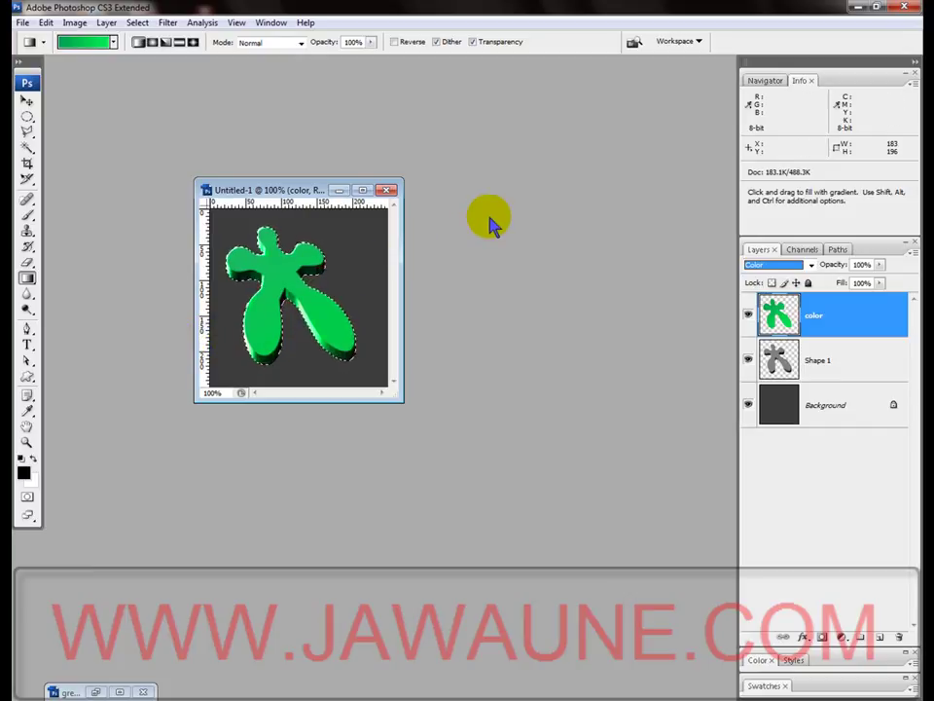
left_click_drag(280, 187, 282, 157)
key("ctrl+d")
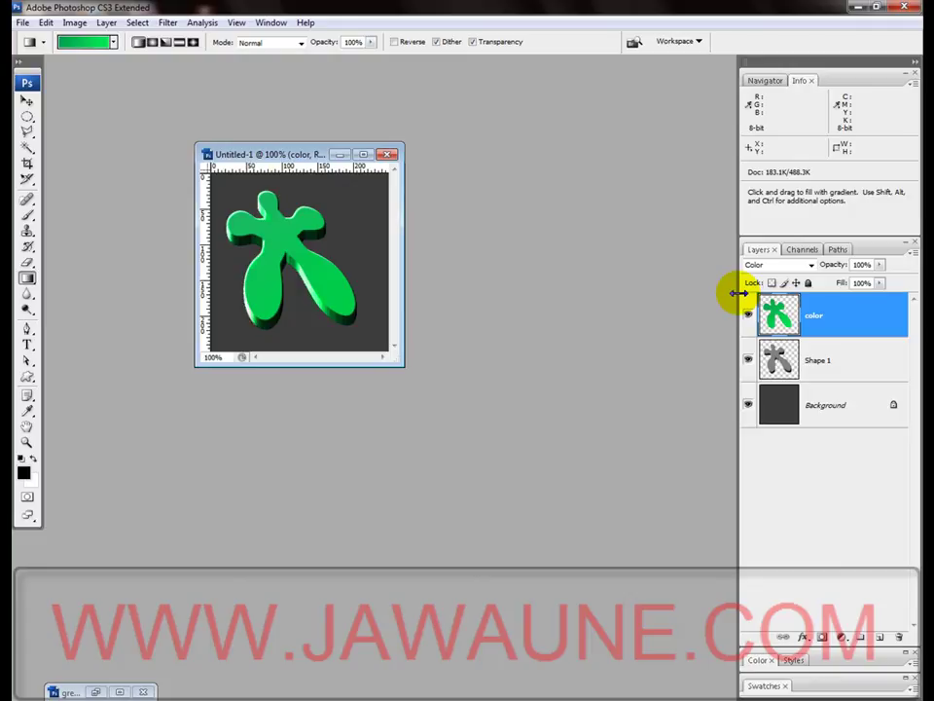
Merge the green color layer down into Shape 1 and fill the Background layer with white
key("ctrl+e")
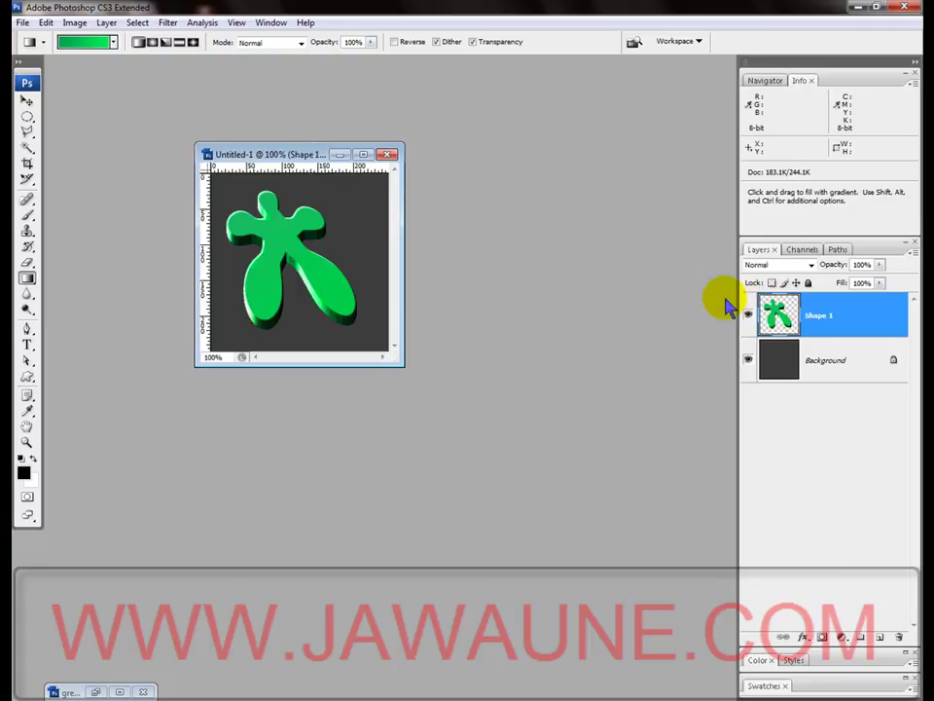
left_click(828, 367)
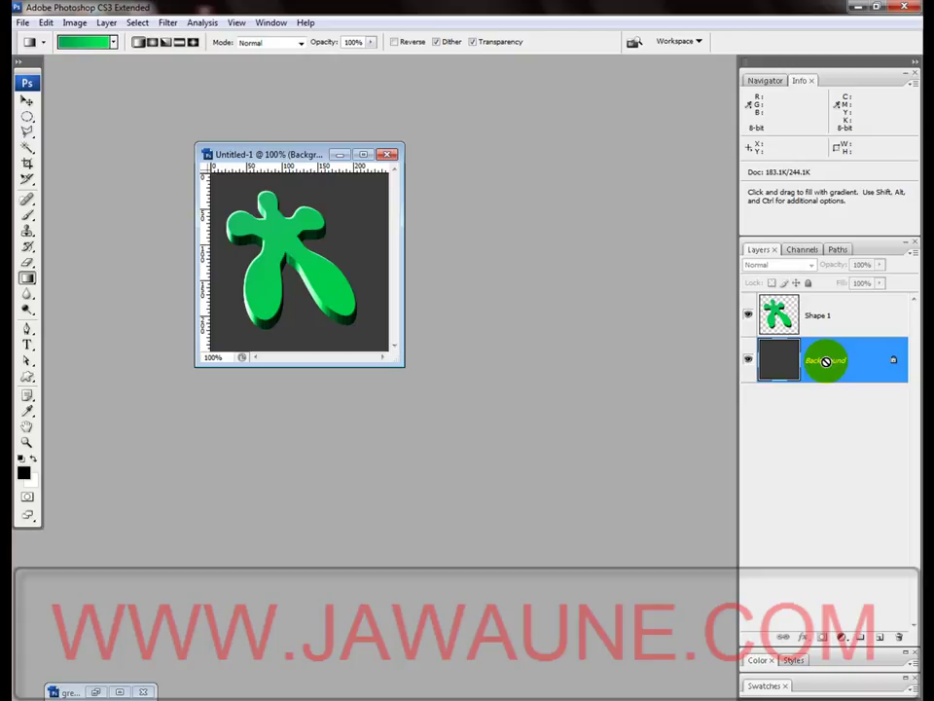
key("ctrl+BackSpace")
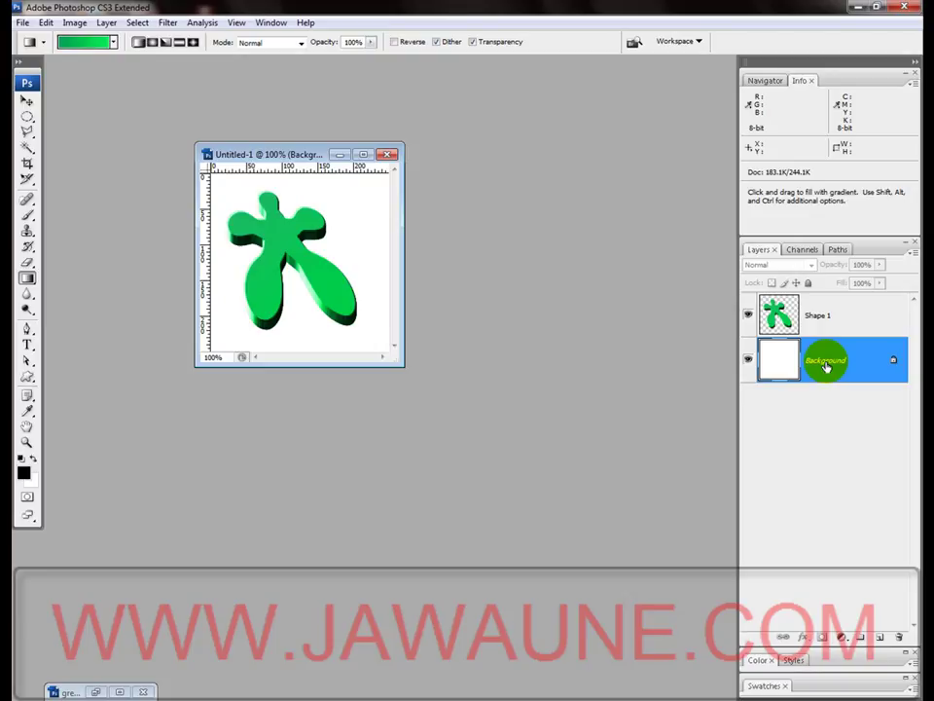
left_click(850, 311)
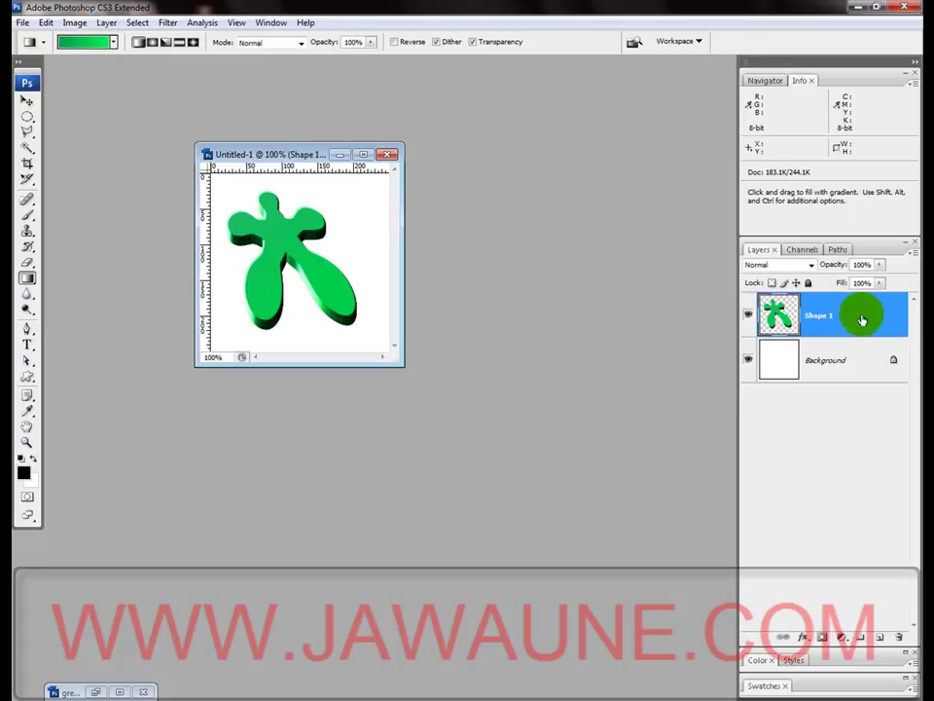
Give Shape 1 a reduced-opacity drop shadow at 105°, 30 px distance and 5 px size
double_click(862, 319)
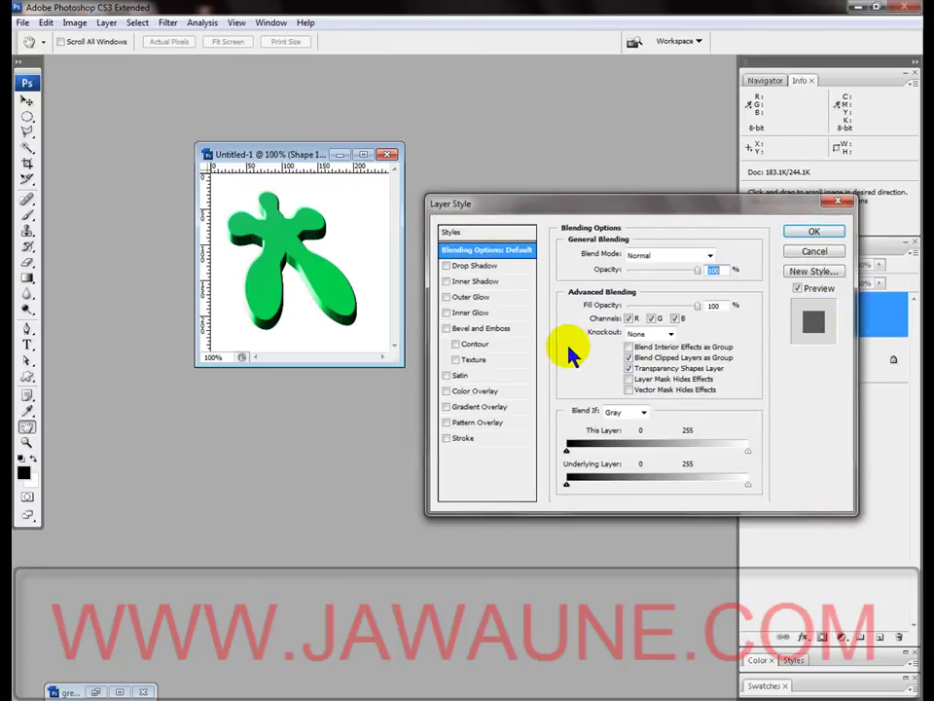
left_click(476, 266)
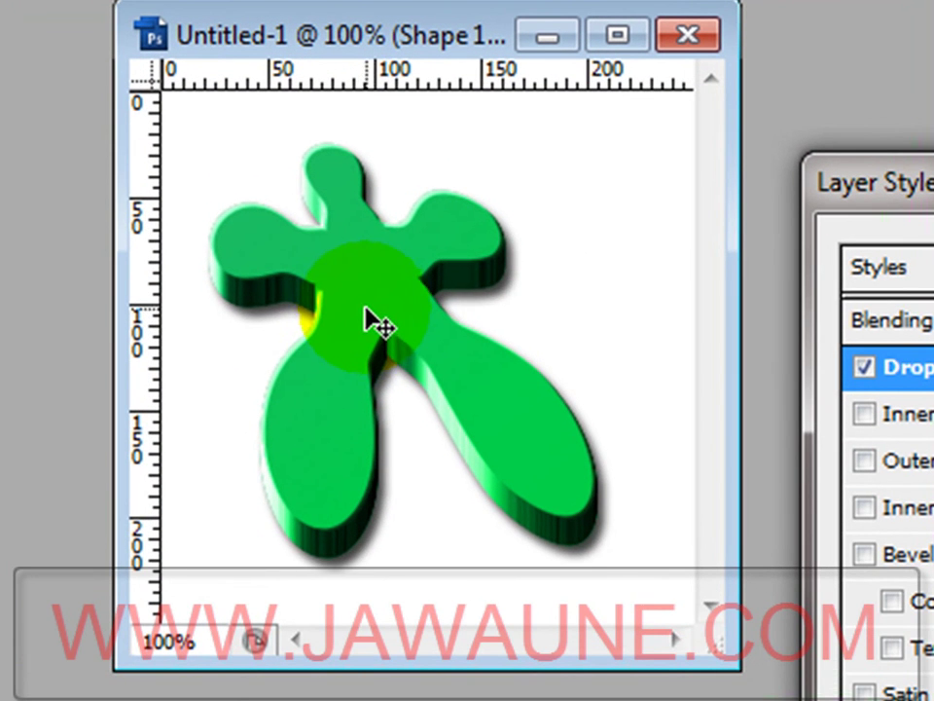
left_click_drag(366, 310, 377, 361)
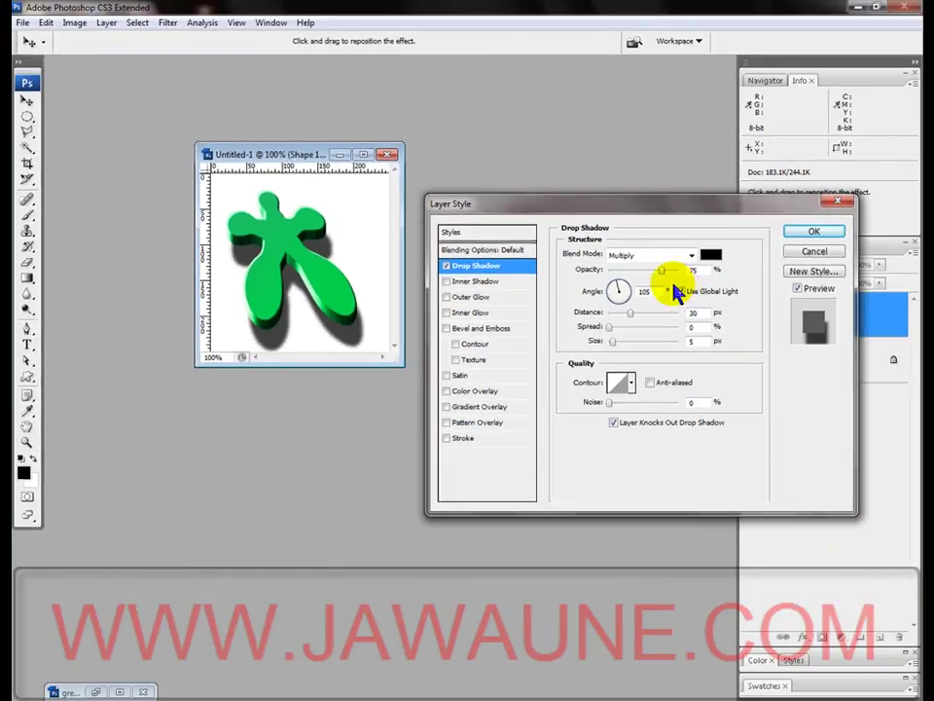
left_click_drag(663, 271, 645, 275)
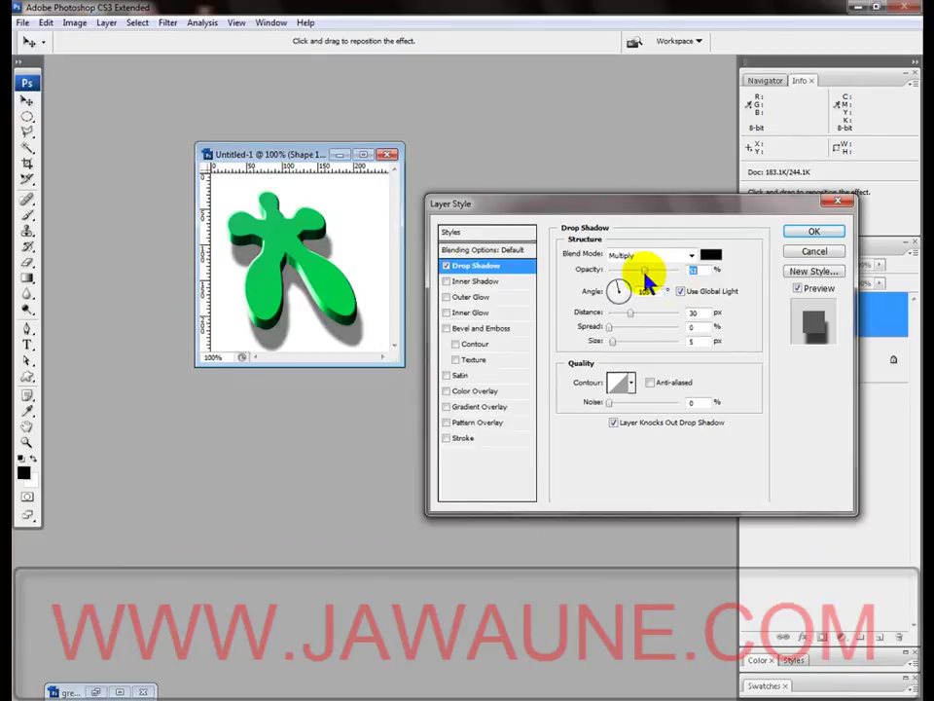
left_click(813, 232)
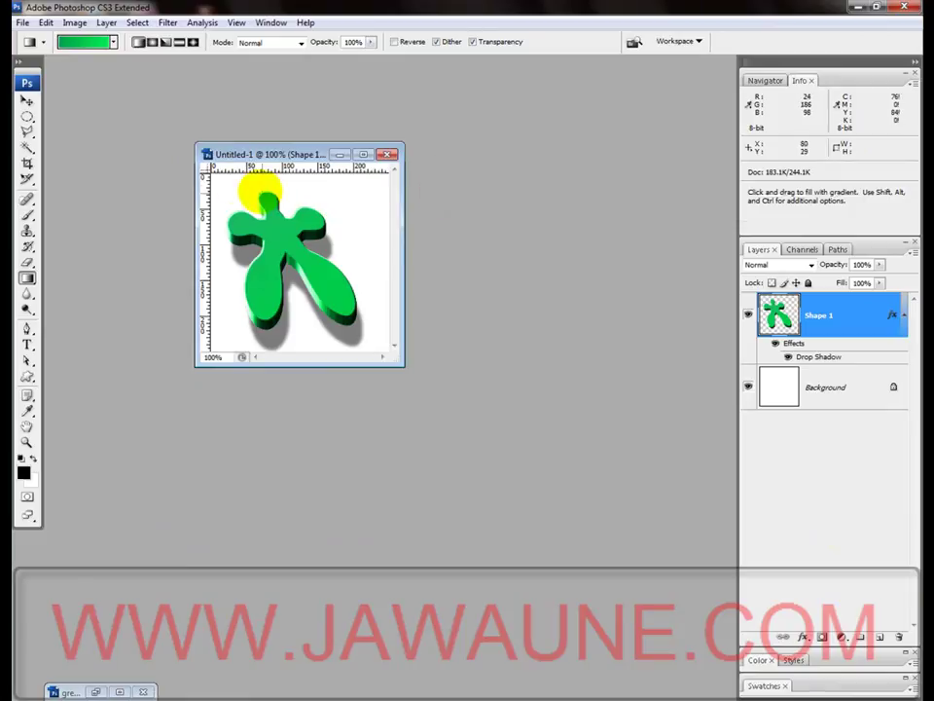